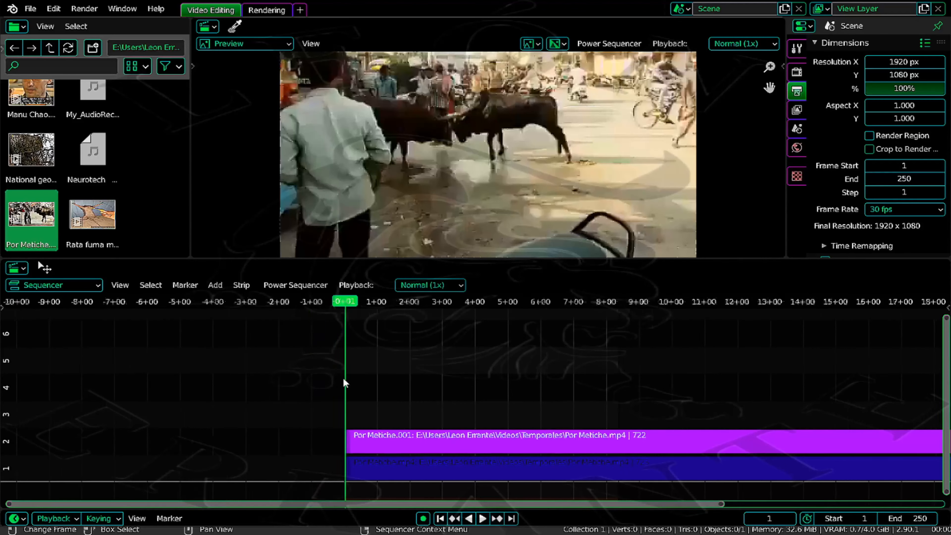
# Step: Fit the scene's frame range to the Por Metiche movie strip so the end frame is 722
pyautogui.moveTo(340, 505); pyautogui.dragTo(502, 512)
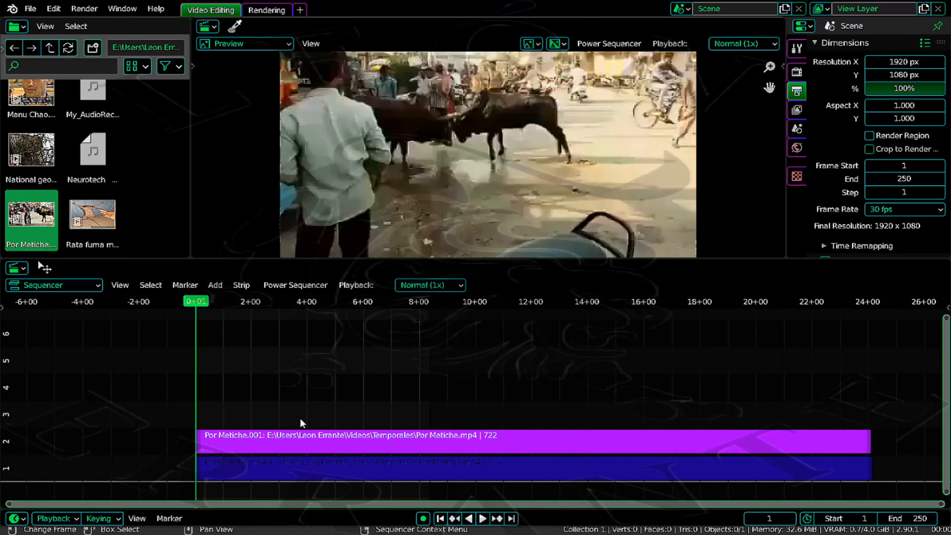
pyautogui.click(282, 436)
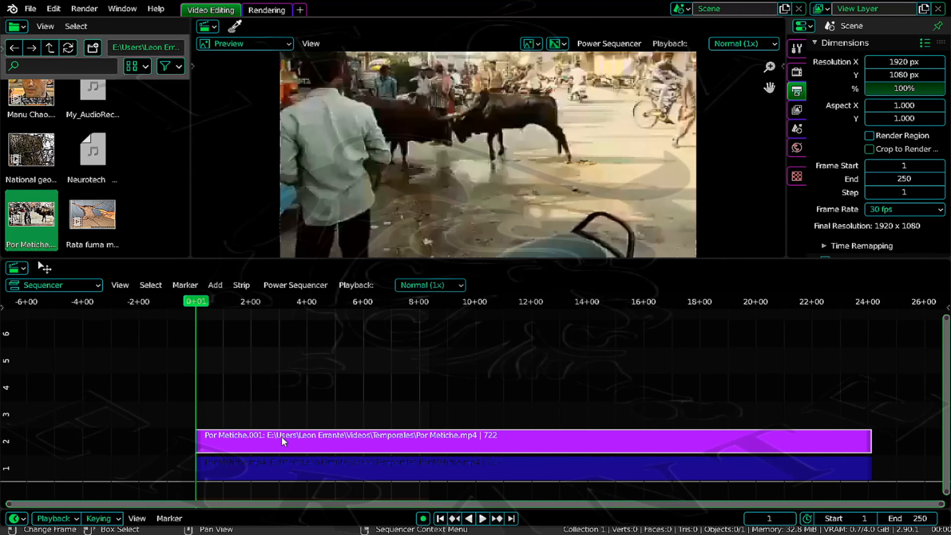
pyautogui.hotkey('ctrl', 'alt', 'p')
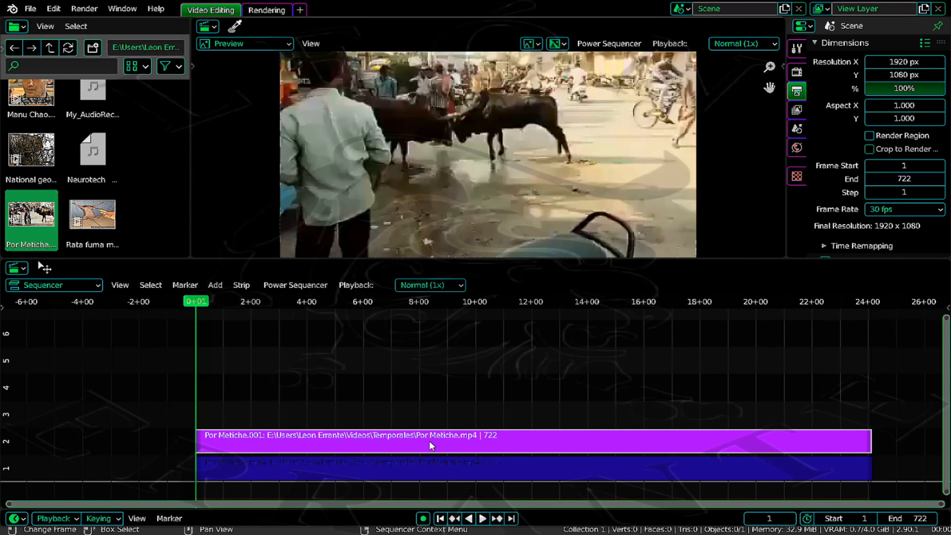
# Step: Show the strip properties in the sequencer and turn on Display Waveform for the Por Metiche.mp4 sound strip
pyautogui.press('n')
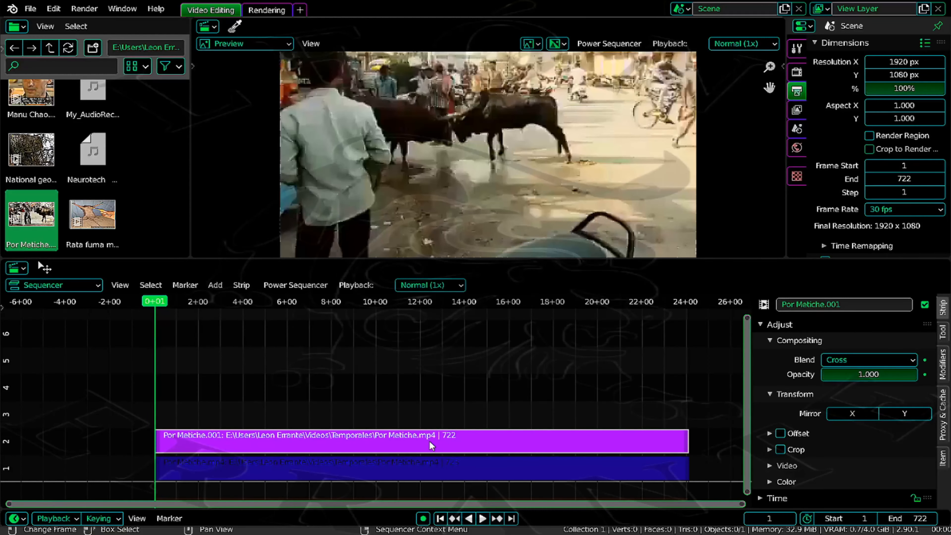
pyautogui.click(640, 466)
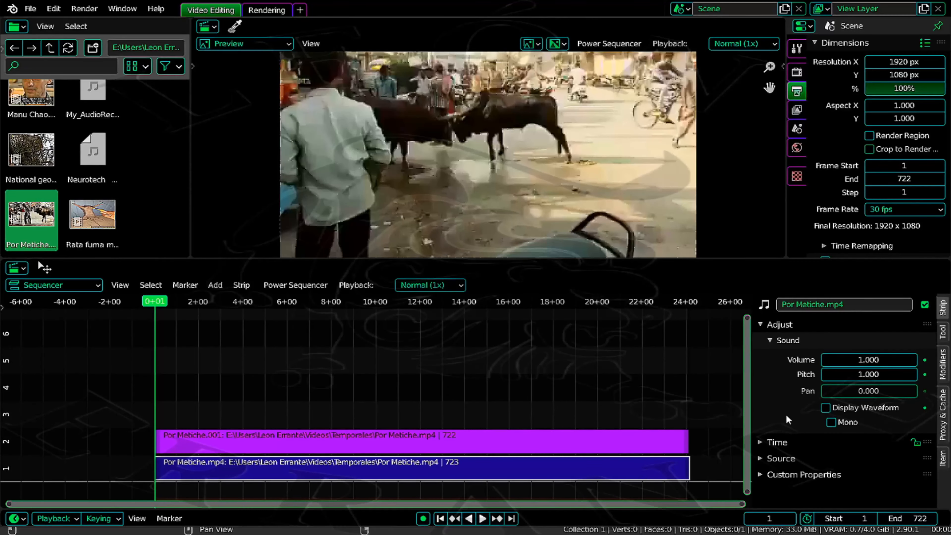
pyautogui.click(825, 408)
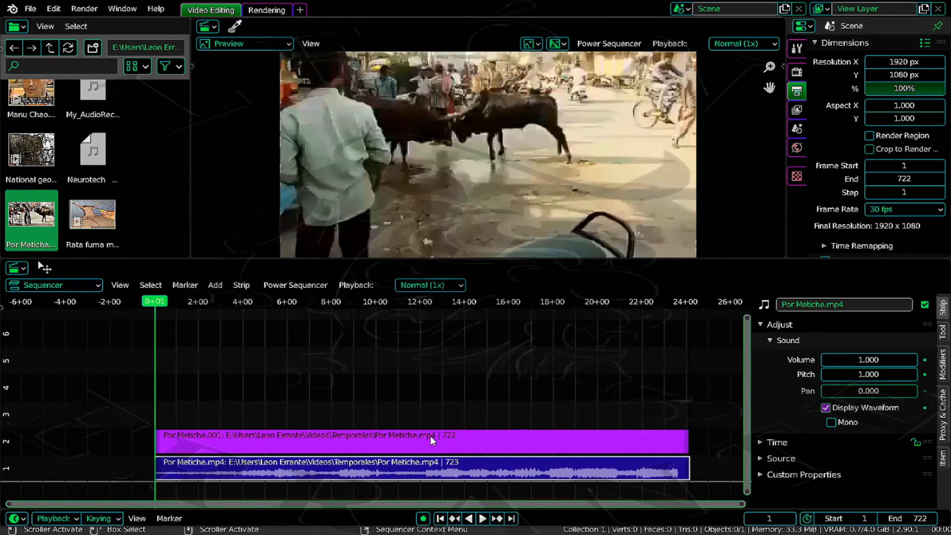
# Step: Mute the sound strip, play the sequence, and unmute the strip during playback to compare the audio
pyautogui.press('h')
pyautogui.press('space')
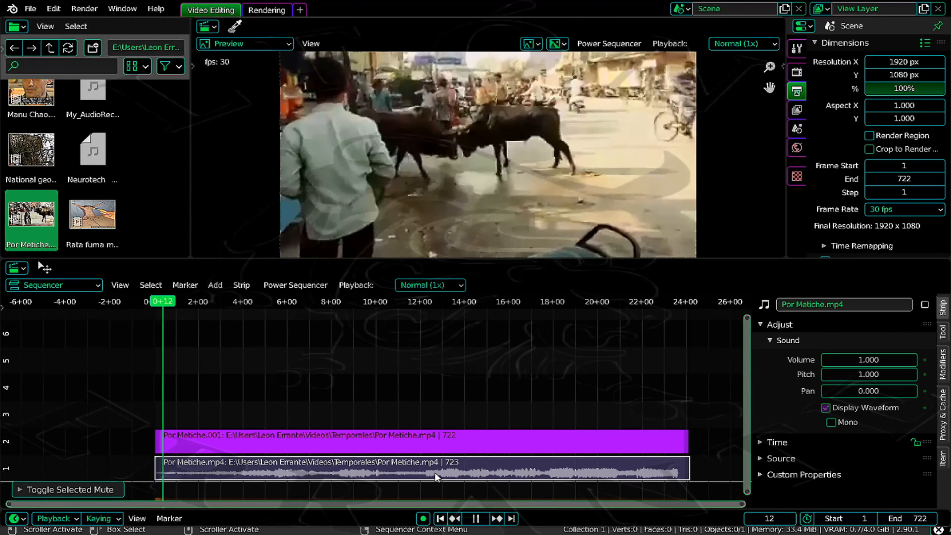
pyautogui.press('h')
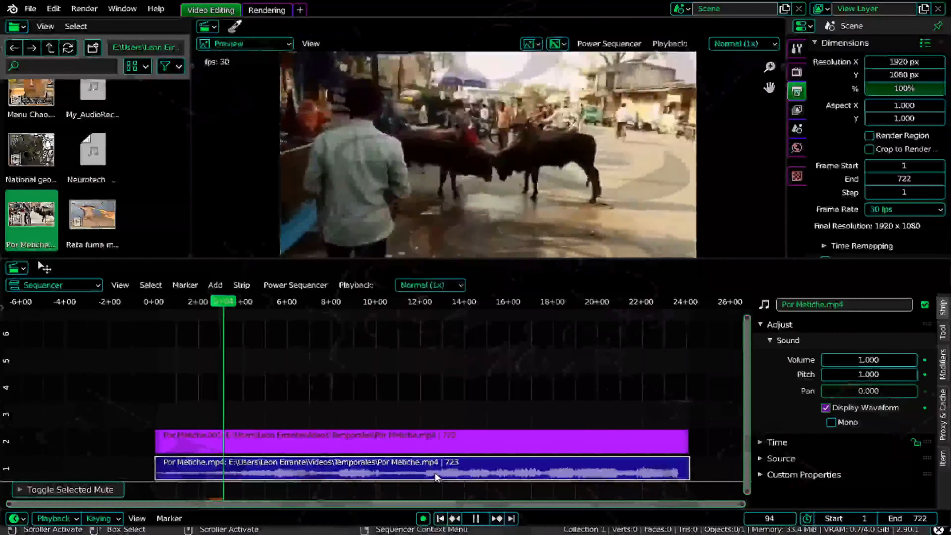
pyautogui.press('space')
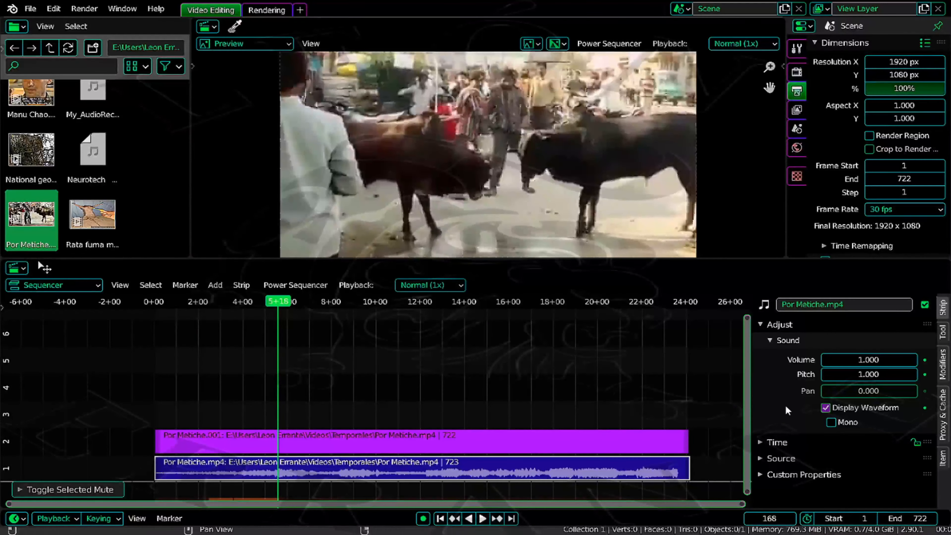
# Step: Set the volume of the Por Metiche.mp4 sound strip to 0.25
pyautogui.click(868, 360)
pyautogui.write('.25')
pyautogui.press('Return')
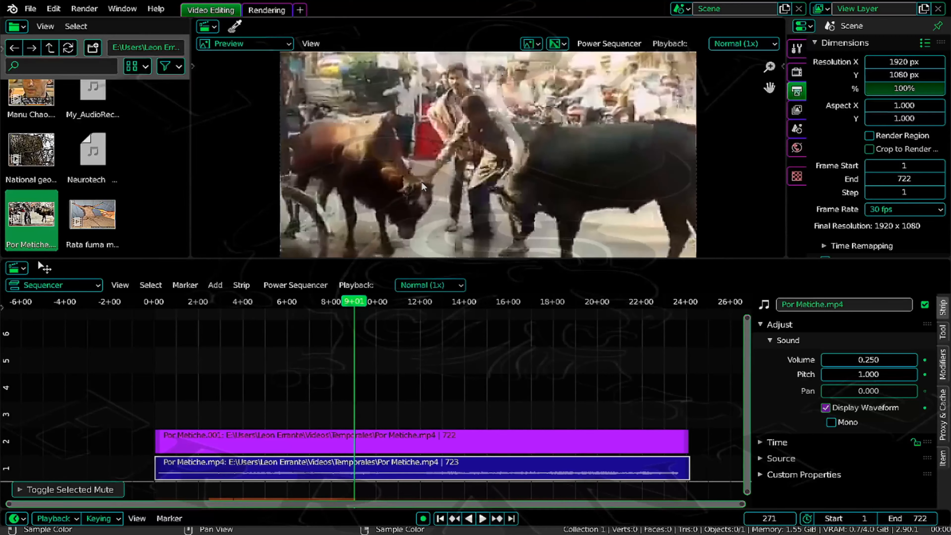
# Step: Enable Prefetch Frames in the preview's view settings and play the sequence forward to frame 376
pyautogui.press('n')
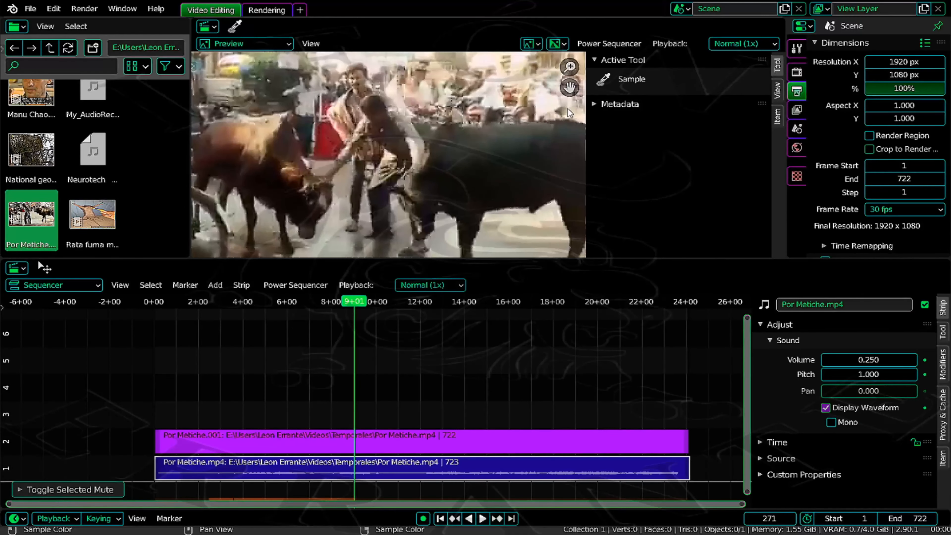
pyautogui.click(777, 92)
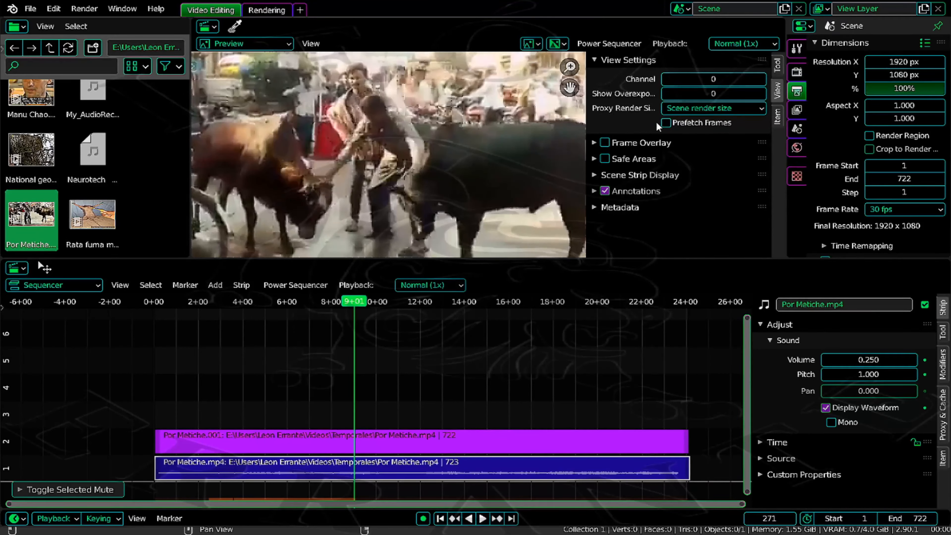
pyautogui.click(667, 123)
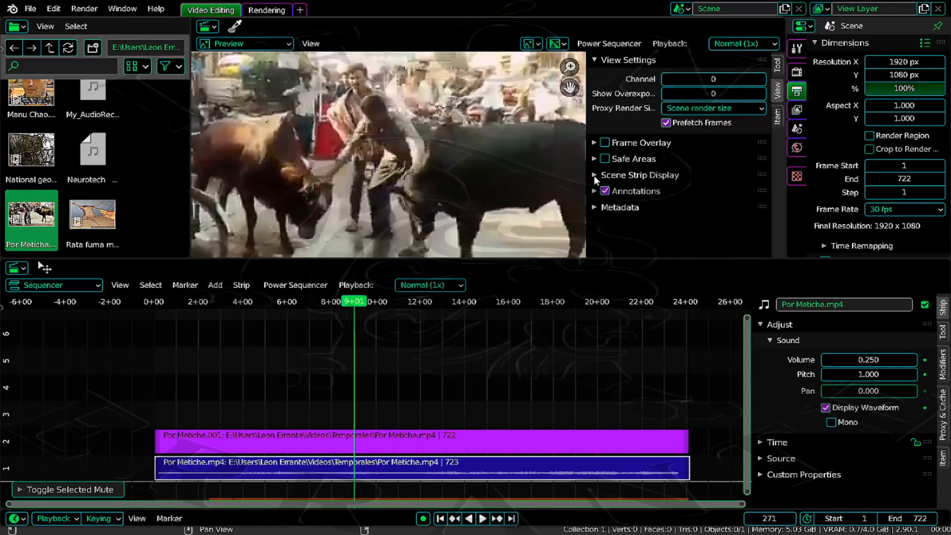
pyautogui.press('n')
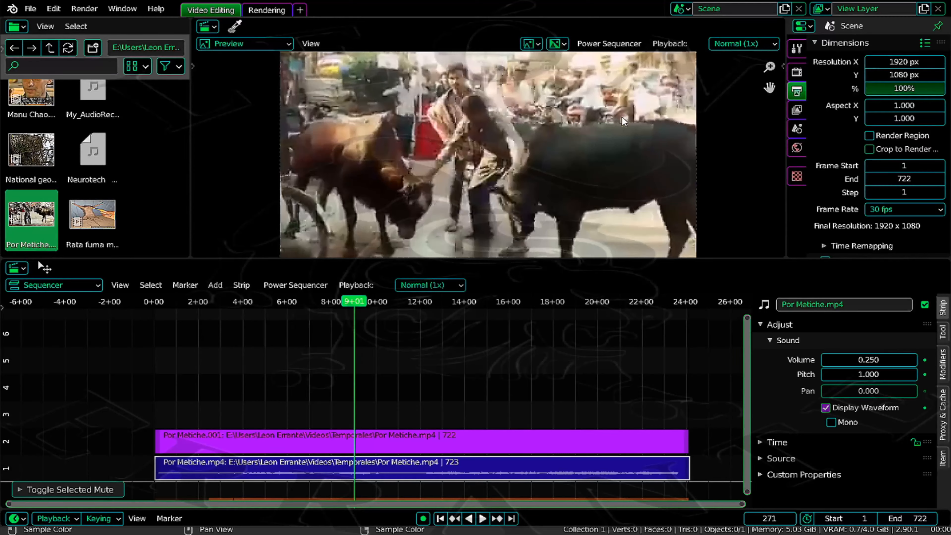
pyautogui.press('space')
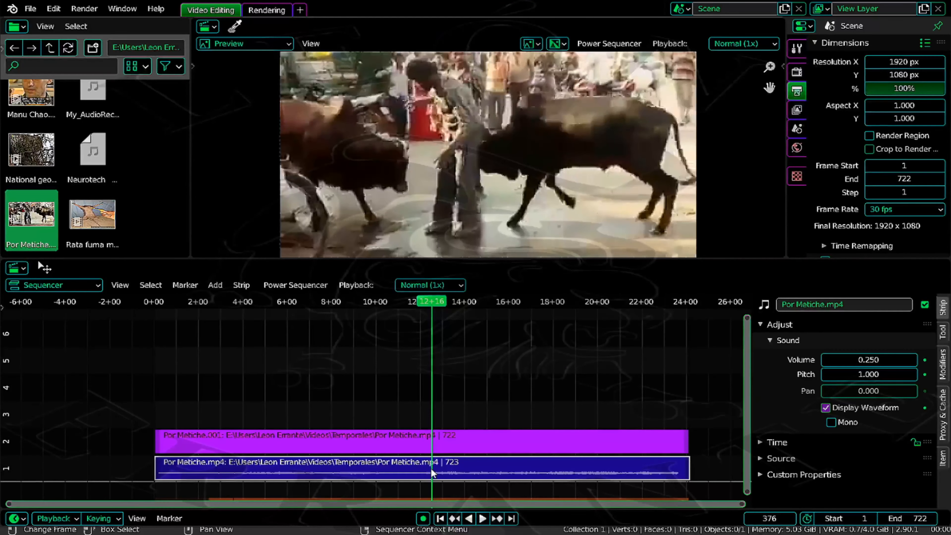
# Step: Try splitting the movie strip and the sound strip at frame 376, undoing the sound cut
pyautogui.press('k')
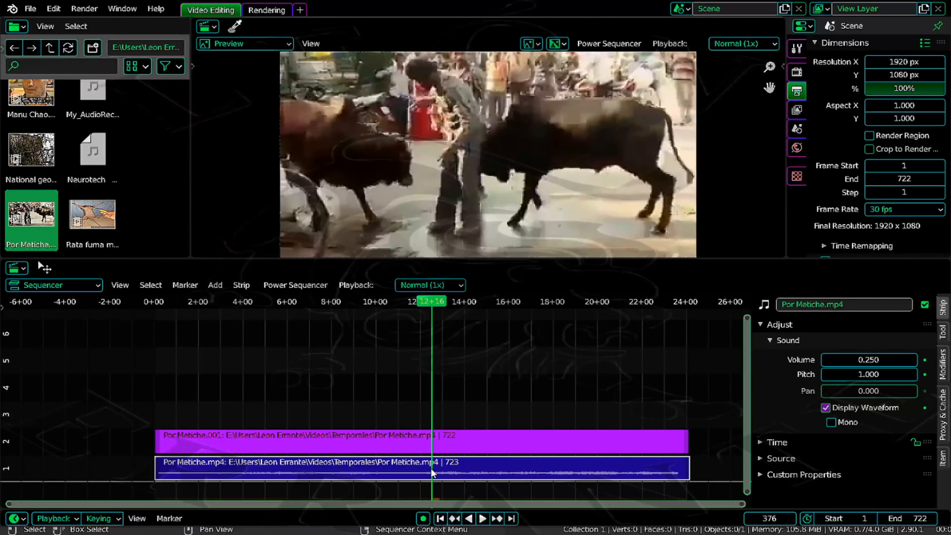
pyautogui.click(433, 449)
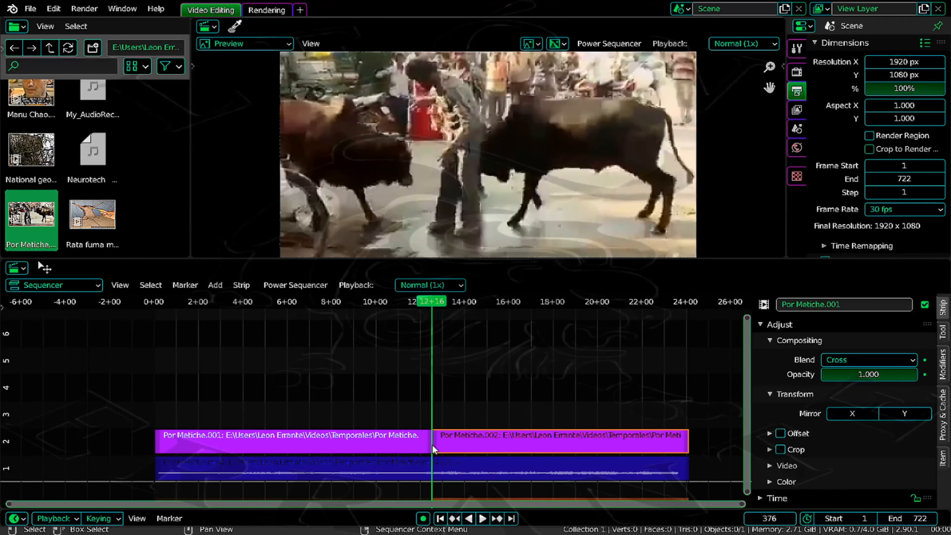
pyautogui.click(423, 473)
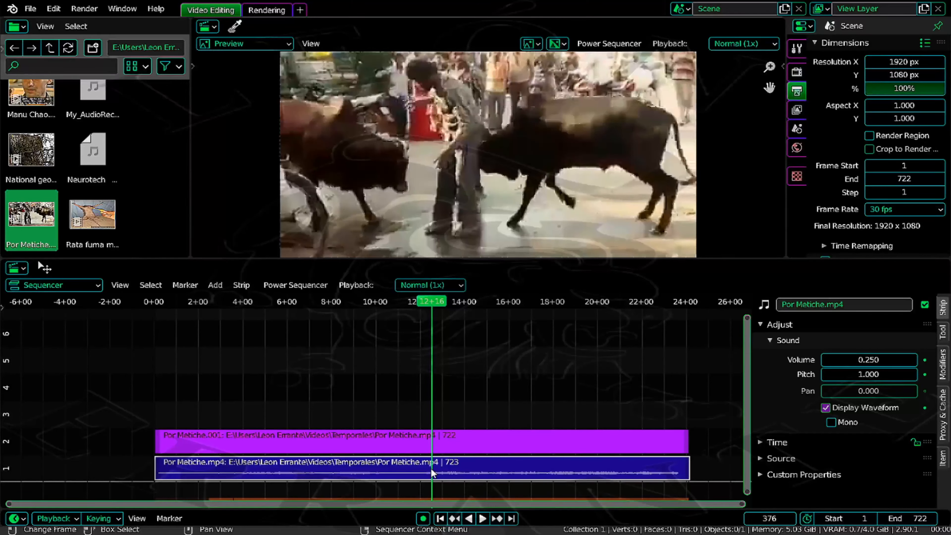
pyautogui.press('k')
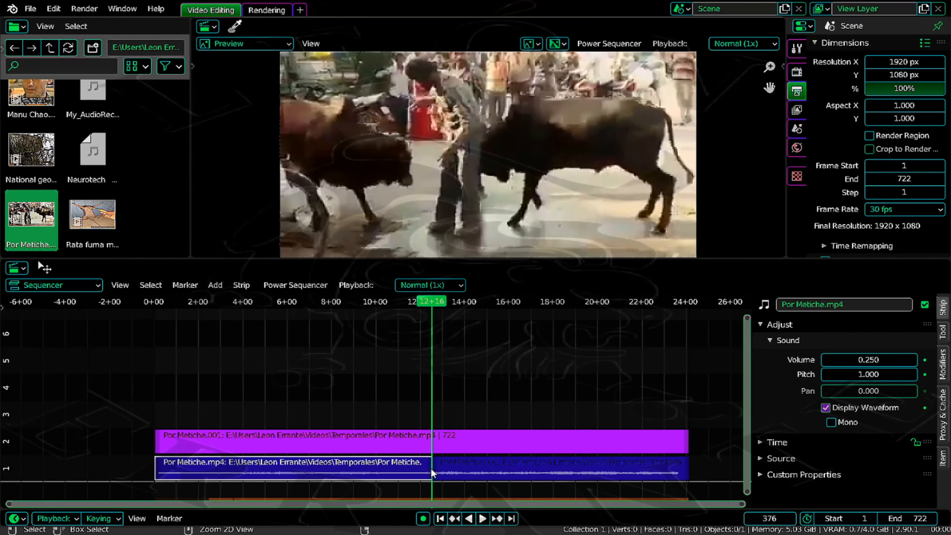
pyautogui.hotkey('ctrl', 'z')
# Step: Split the Por Metiche.001 movie strip at frame 376
pyautogui.click(432, 445)
pyautogui.press('k')
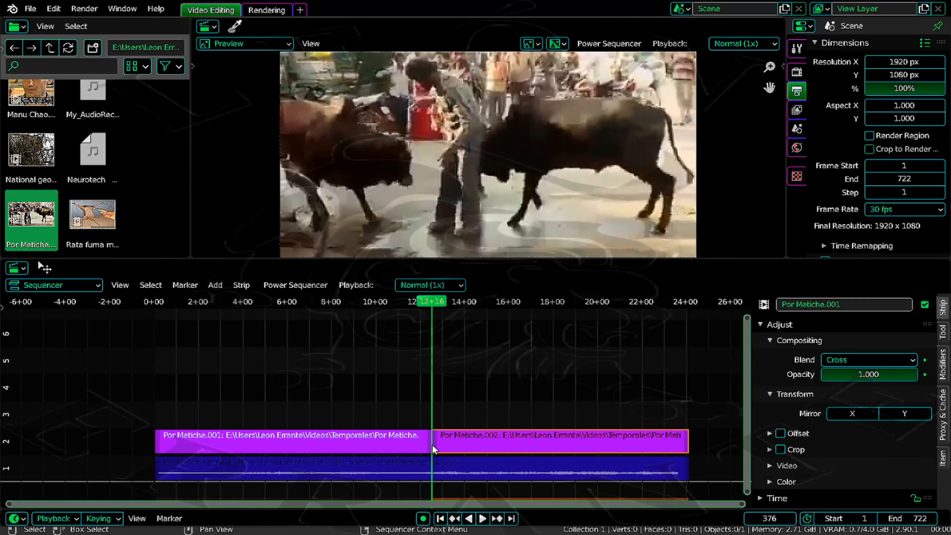
pyautogui.moveTo(689, 442)
pyautogui.mouseDown()
pyautogui.moveTo(613, 445)
pyautogui.moveTo(683, 455)
pyautogui.mouseUp()
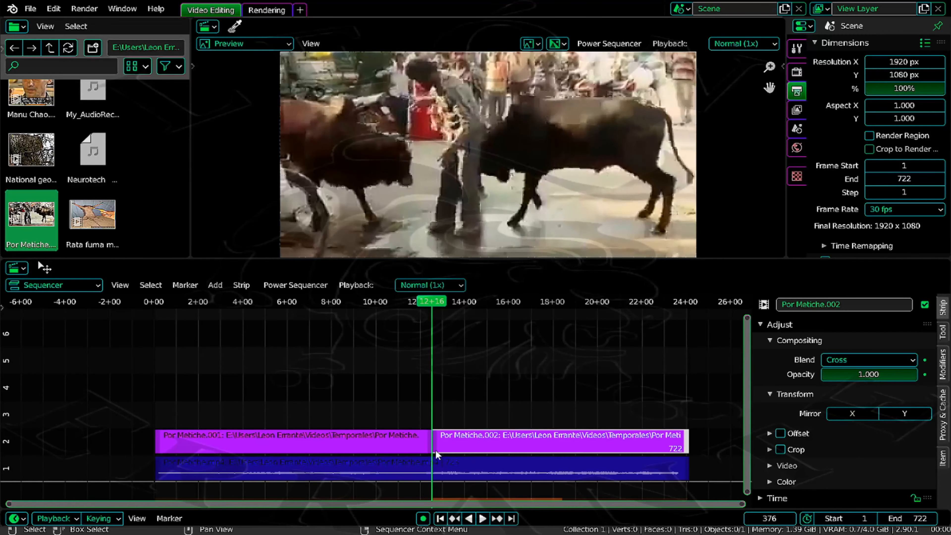
# Step: Add a Fade In And Out to the first half of the movie strip with a duration of 2.38 seconds
pyautogui.click(357, 444)
pyautogui.click(216, 287)
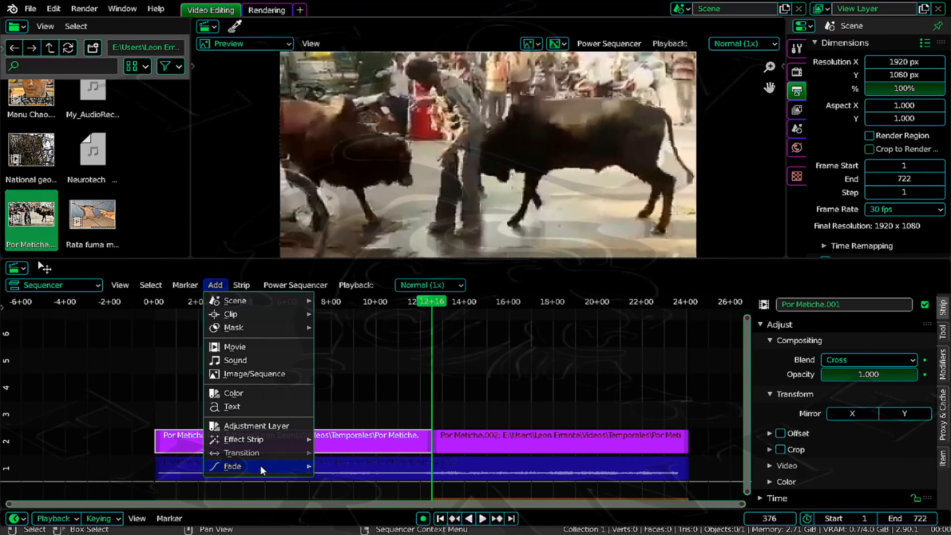
pyautogui.moveTo(260, 465)
pyautogui.click(350, 409)
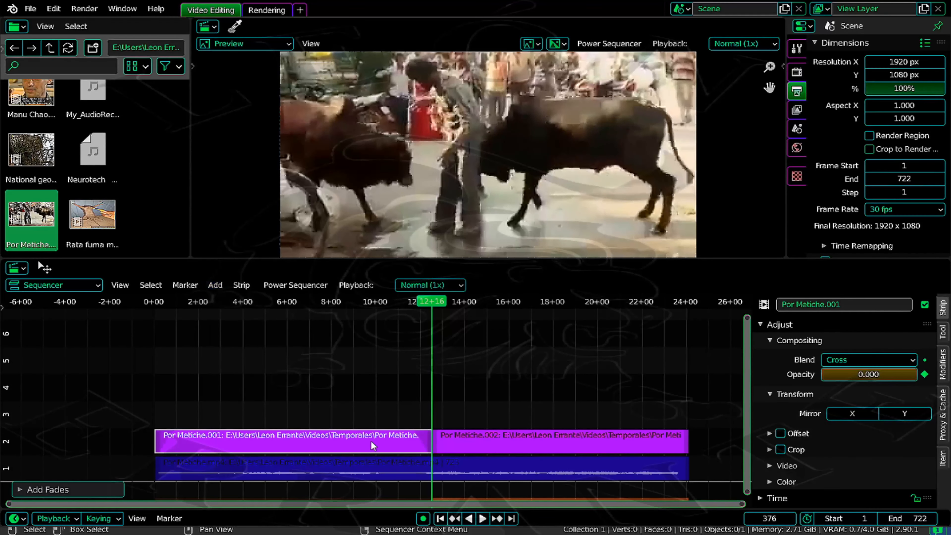
pyautogui.click(20, 489)
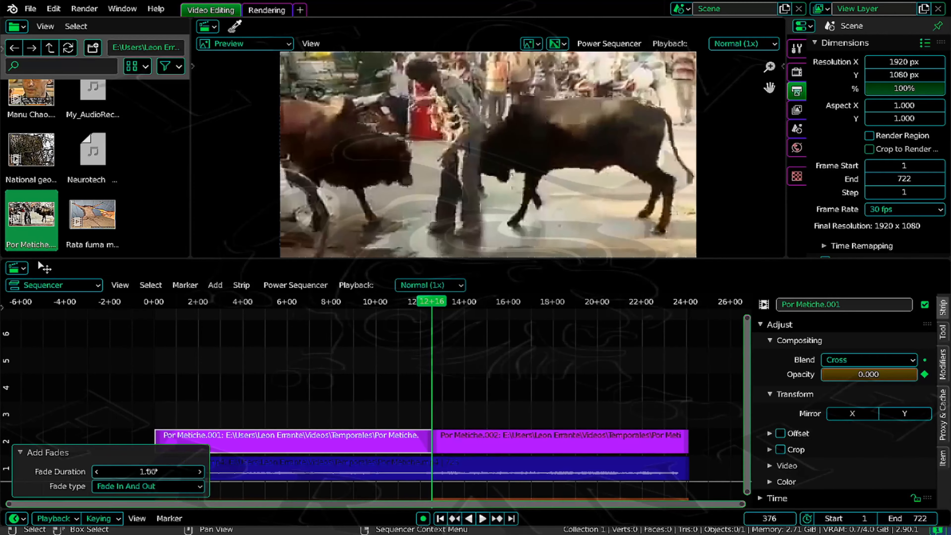
pyautogui.moveTo(149, 470)
pyautogui.mouseDown()
pyautogui.moveTo(133, 470)
pyautogui.moveTo(210, 470)
pyautogui.mouseUp()
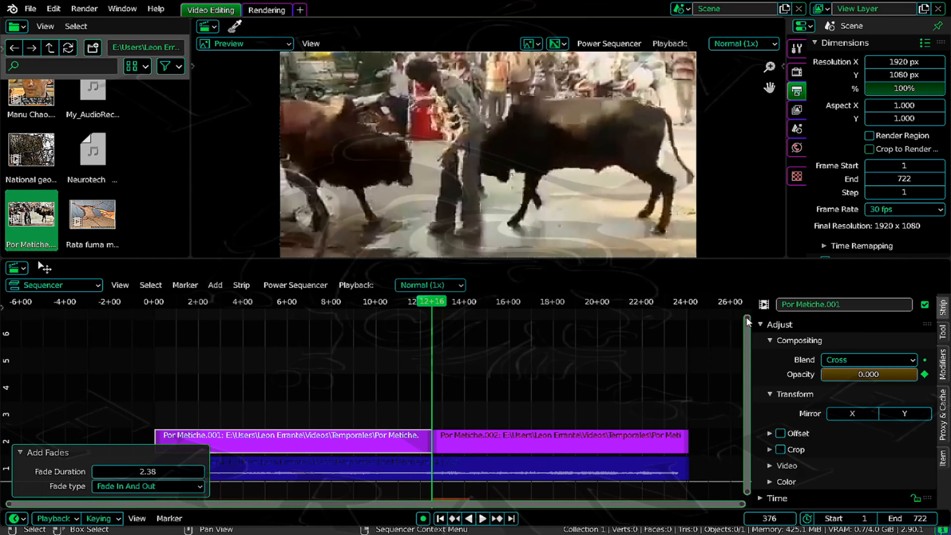
# Step: Shorten the fade duration, change the fade type to Fade In, and undo the fade on the first movie strip
pyautogui.moveTo(747, 319); pyautogui.dragTo(740, 434)
pyautogui.moveTo(164, 472); pyautogui.dragTo(157, 475)
pyautogui.click(180, 486)
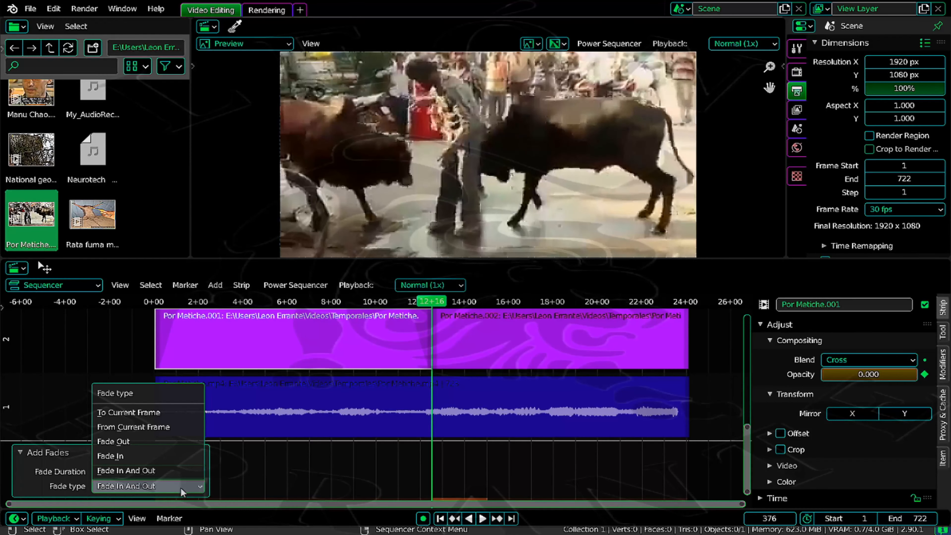
pyautogui.click(139, 457)
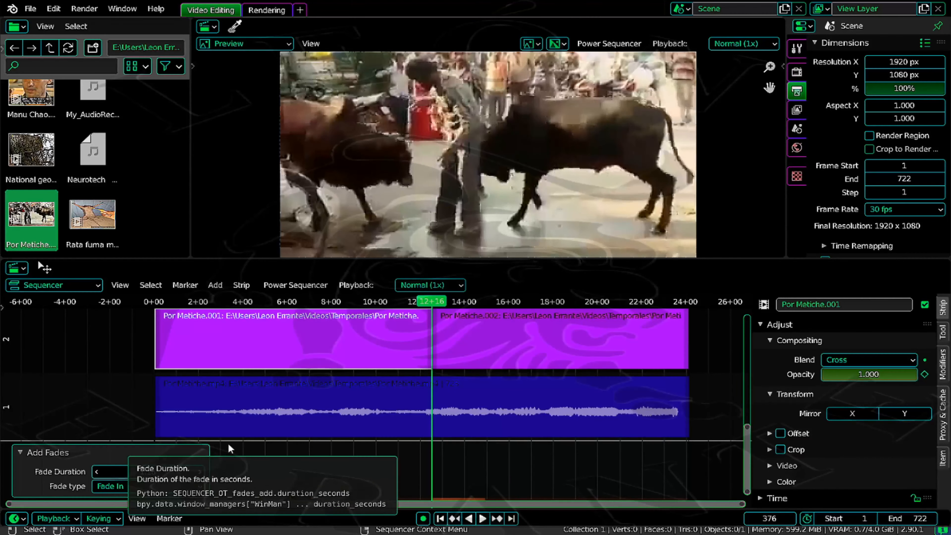
pyautogui.hotkey('ctrl', 'z')
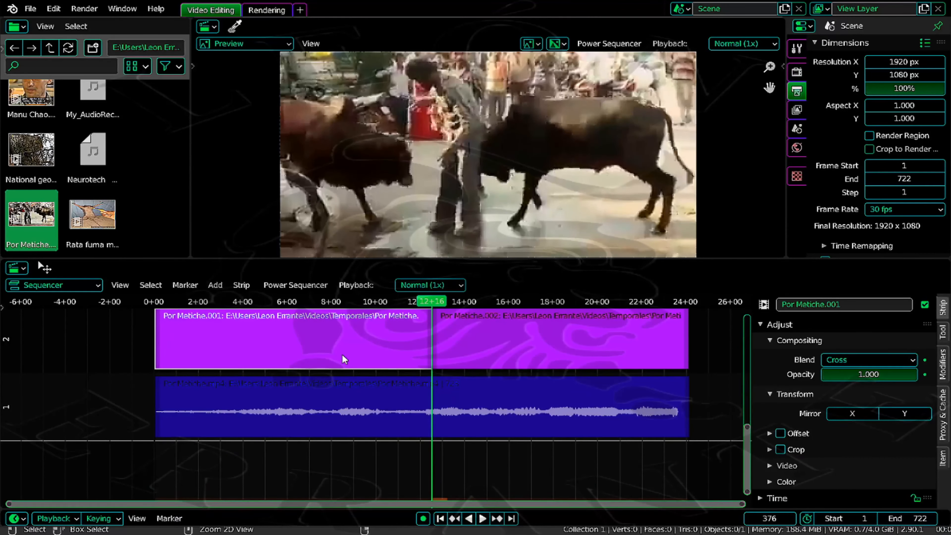
# Step: Add a Fade In And Out to both halves of the movie strip and adjust the fade duration
pyautogui.click(500, 347)
pyautogui.click(382, 356)
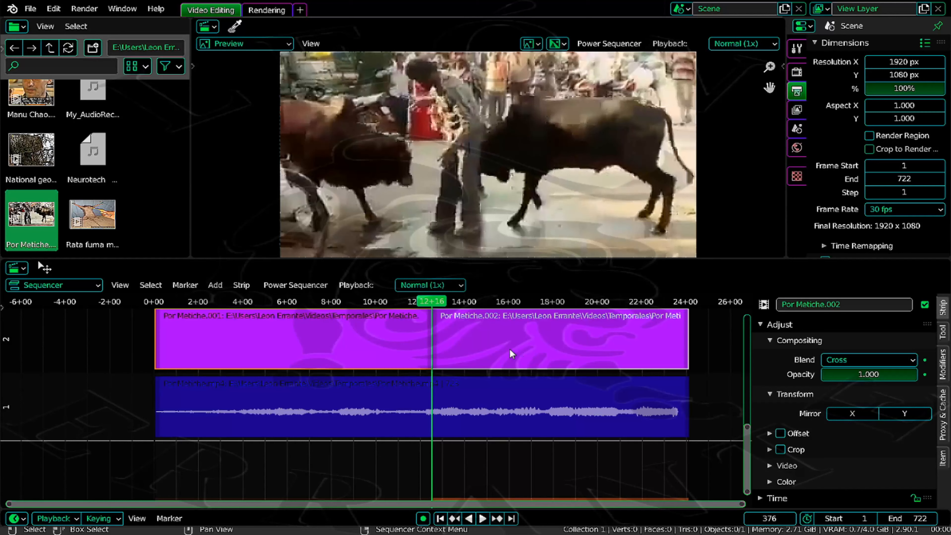
pyautogui.click(216, 285)
pyautogui.moveTo(248, 465)
pyautogui.click(356, 407)
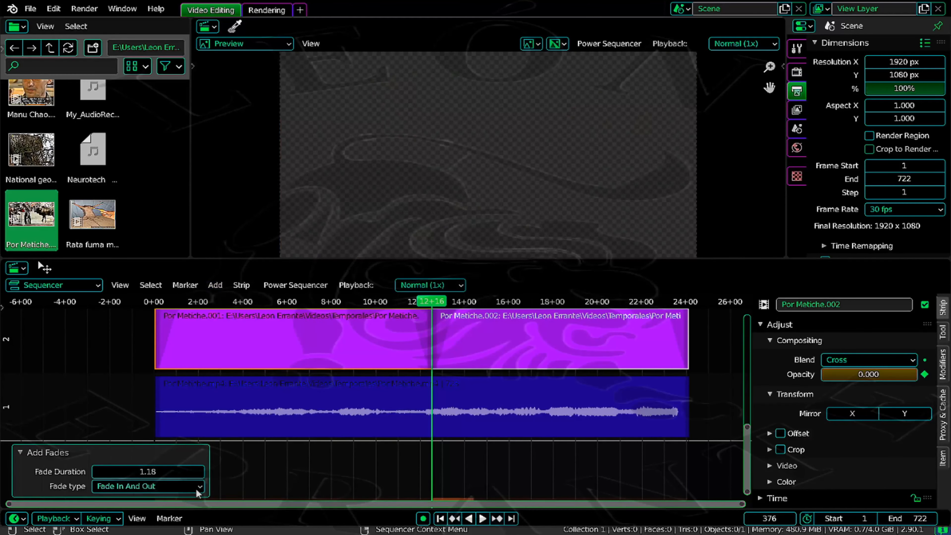
pyautogui.moveTo(174, 471); pyautogui.dragTo(177, 471)
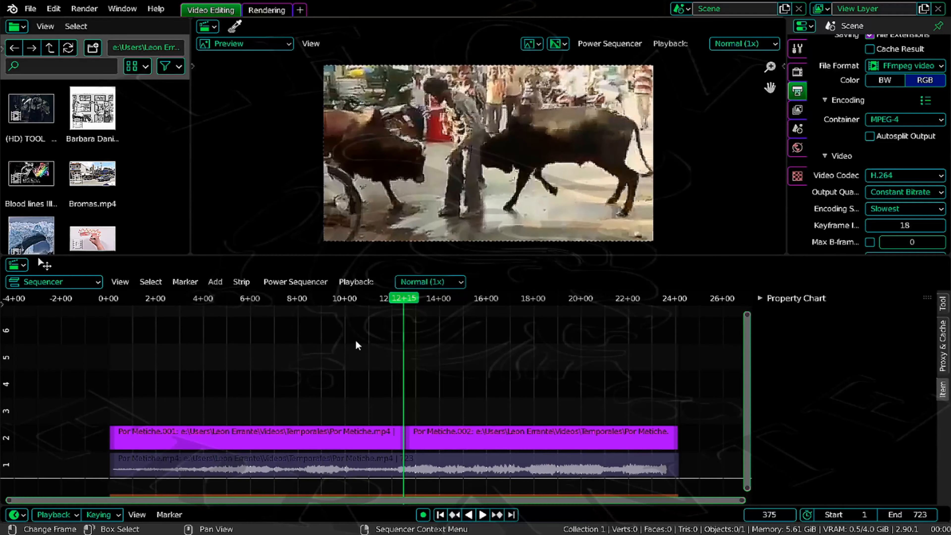
# Step: Add the image Hija.jpg from the Temporales pictures folder as an image strip starting at frame 375
pyautogui.click(215, 282)
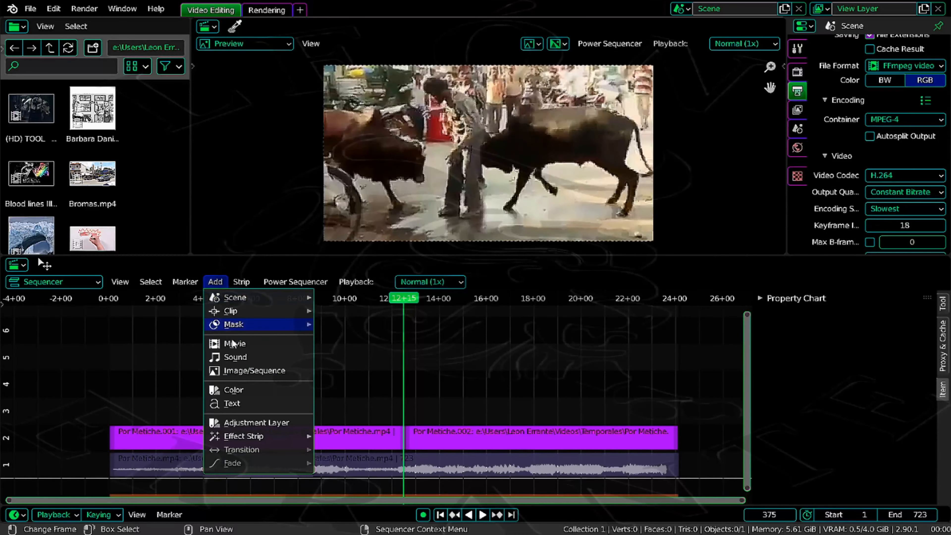
pyautogui.click(283, 369)
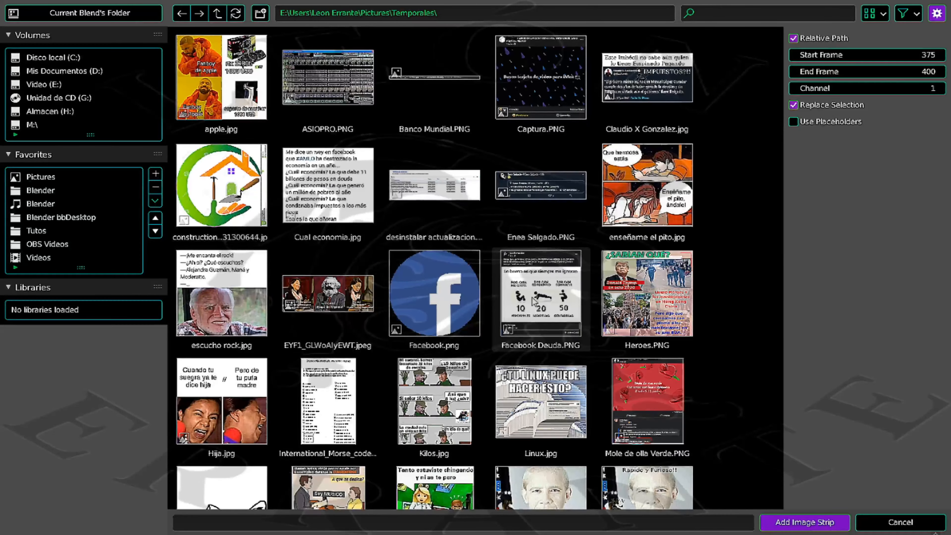
pyautogui.scroll(-5, 618, 350)
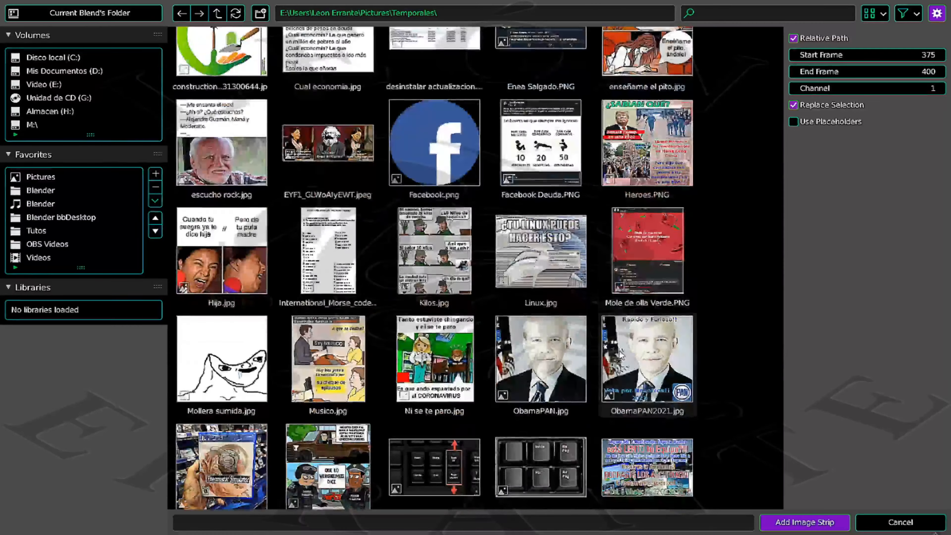
pyautogui.scroll(2, 620, 352)
pyautogui.scroll(2, 620, 354)
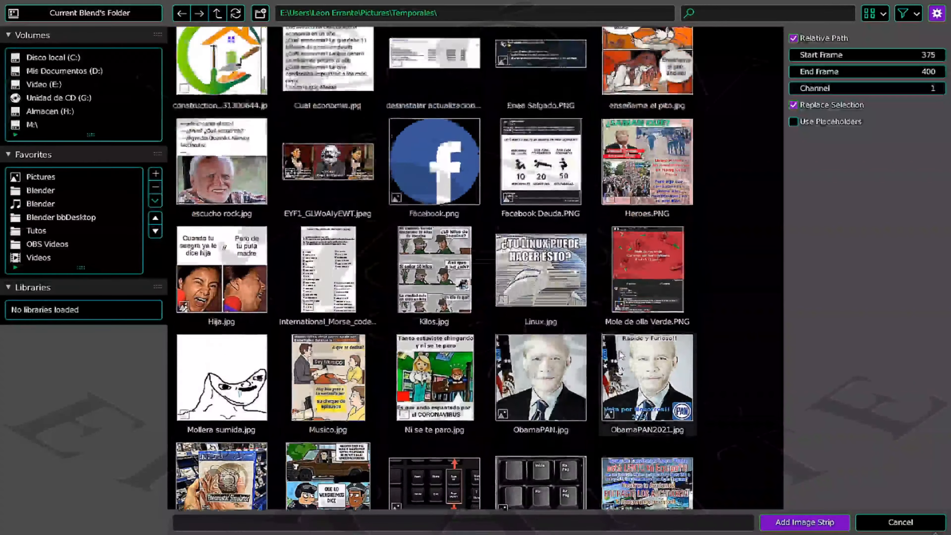
pyautogui.doubleClick(203, 297)
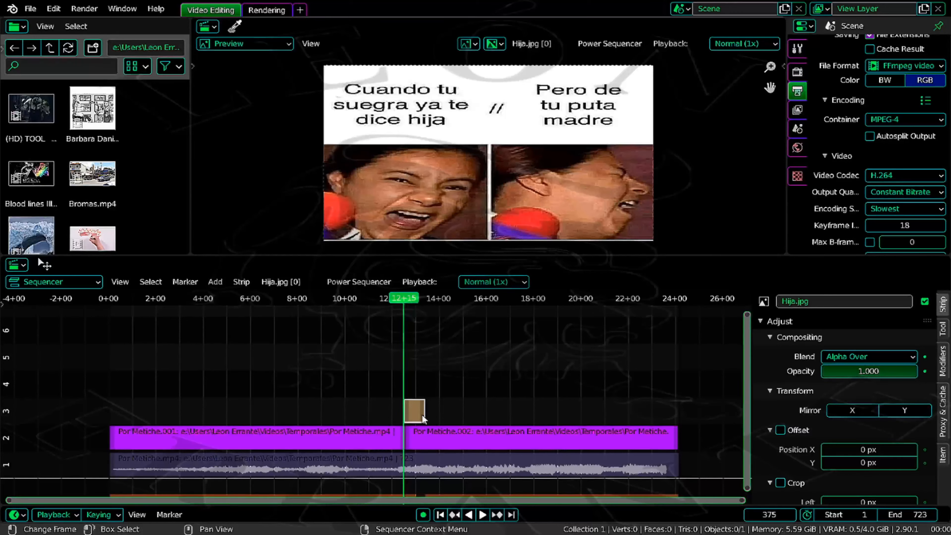
# Step: Extend the end of the Hija.jpg strip by 320 frames to the end of the movie strip and save the project
pyautogui.moveTo(422, 414); pyautogui.dragTo(673, 417)
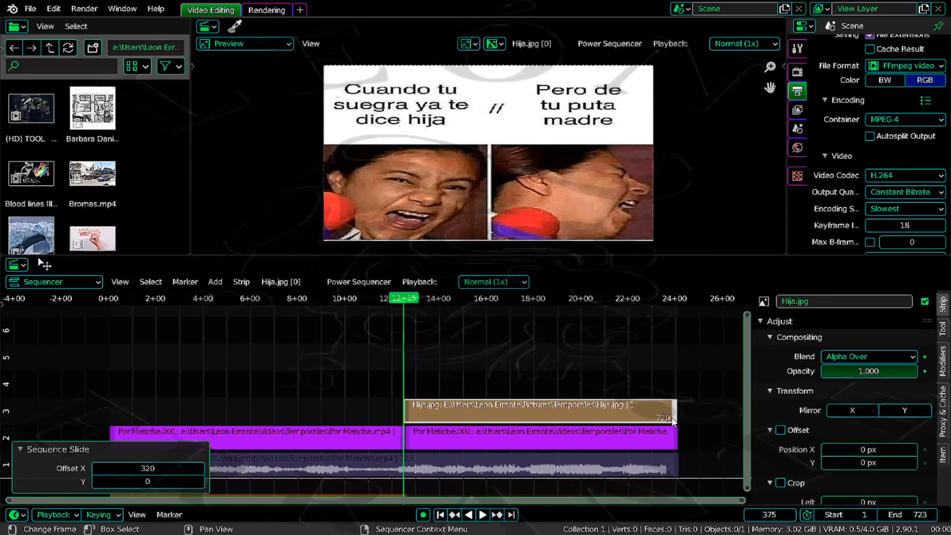
pyautogui.click(416, 417)
pyautogui.hotkey('ctrl', 's')
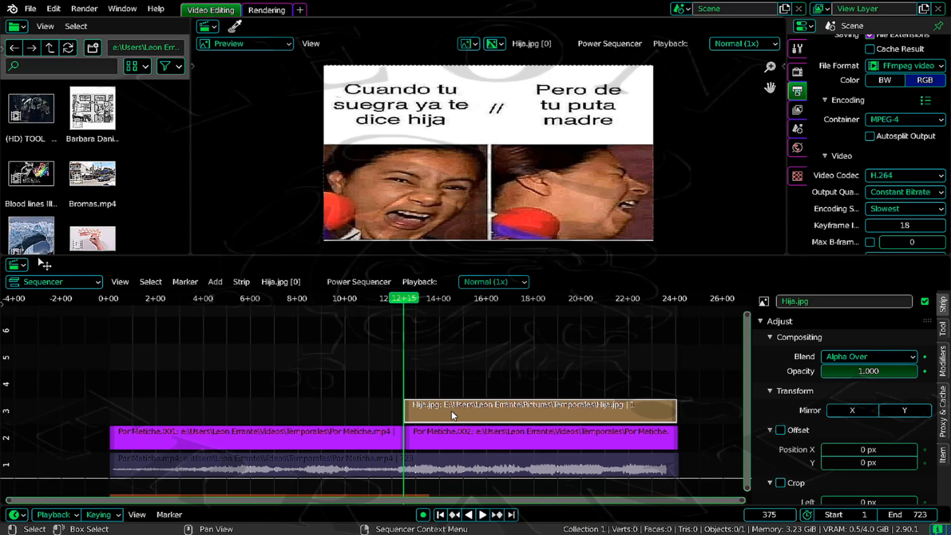
pyautogui.press('n')
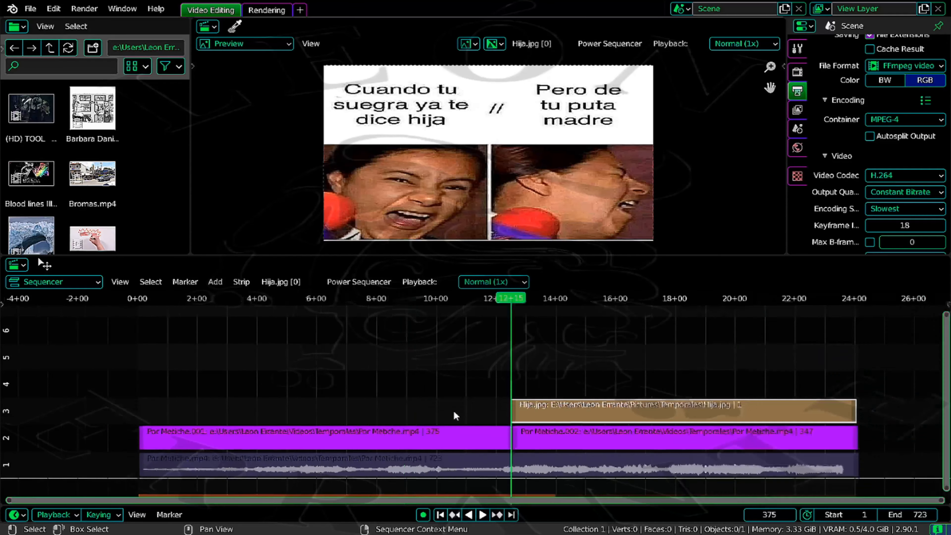
pyautogui.press('n')
pyautogui.press('n')
pyautogui.press('n')
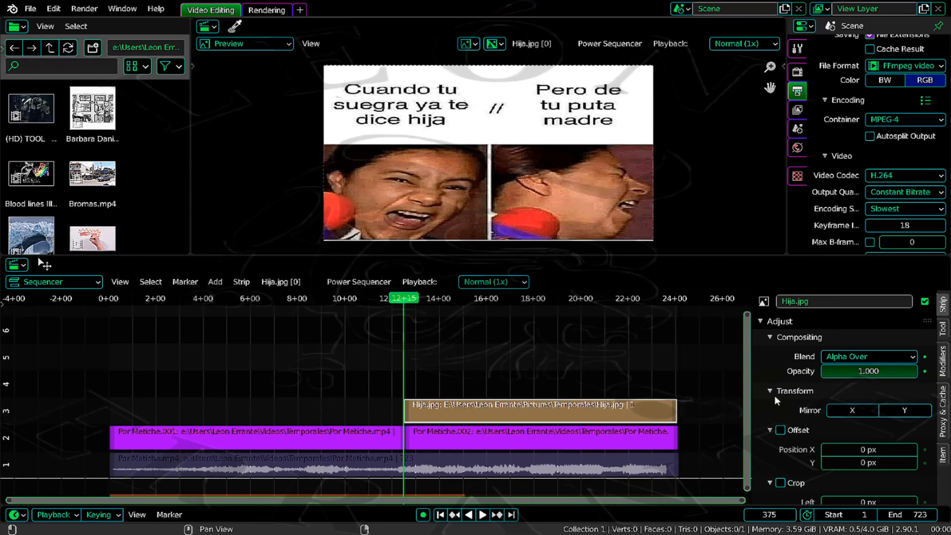
# Step: Enable Crop and Offset for the Hija.jpg strip
pyautogui.scroll(-6, 774, 394)
pyautogui.click(780, 354)
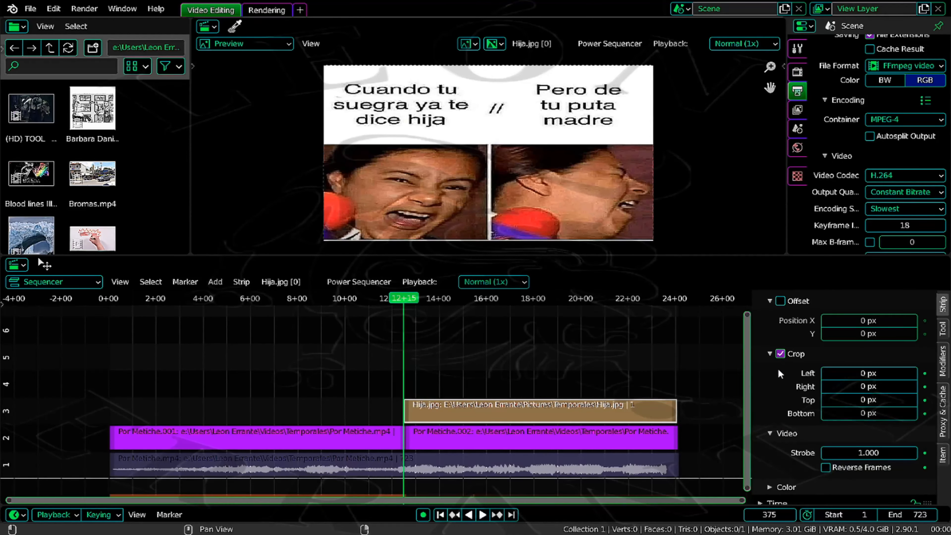
pyautogui.click(780, 301)
pyautogui.scroll(3, 774, 385)
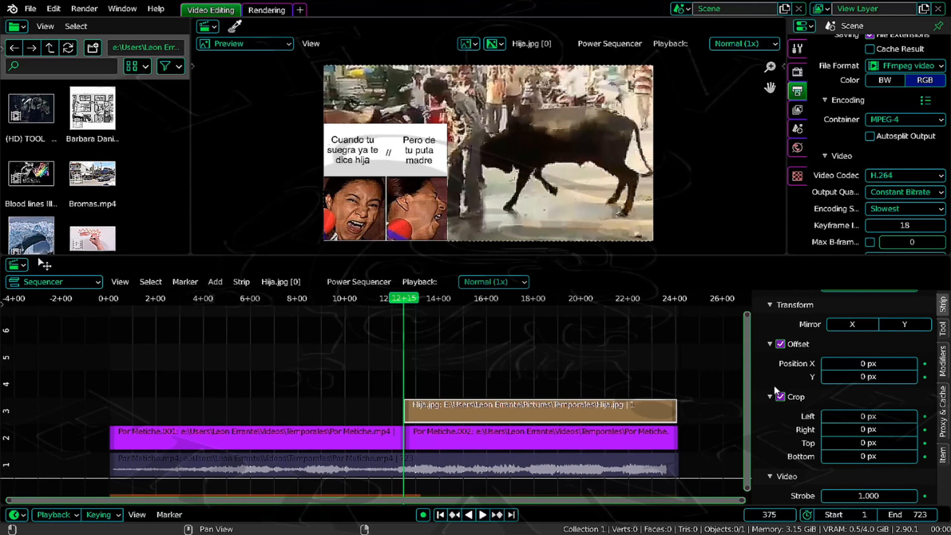
# Step: Crop the Hija.jpg image by 7 px at the bottom and 322 px at the top
pyautogui.scroll(-2, 774, 386)
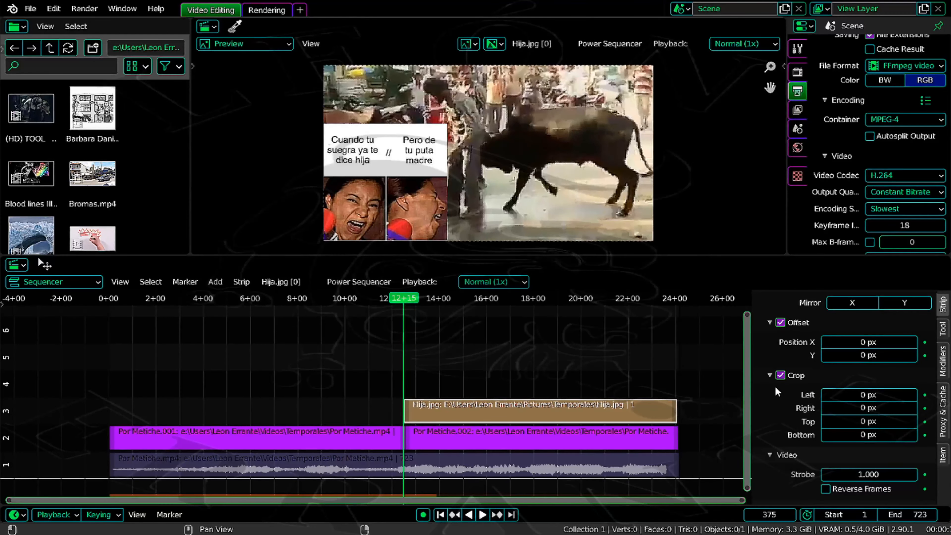
pyautogui.click(913, 435)
pyautogui.click(912, 436)
pyautogui.click(912, 435)
pyautogui.click(912, 435)
pyautogui.click(913, 435)
pyautogui.click(912, 435)
pyautogui.click(912, 435)
pyautogui.moveTo(857, 422); pyautogui.dragTo(932, 421)
pyautogui.click(827, 422)
pyautogui.click(827, 422)
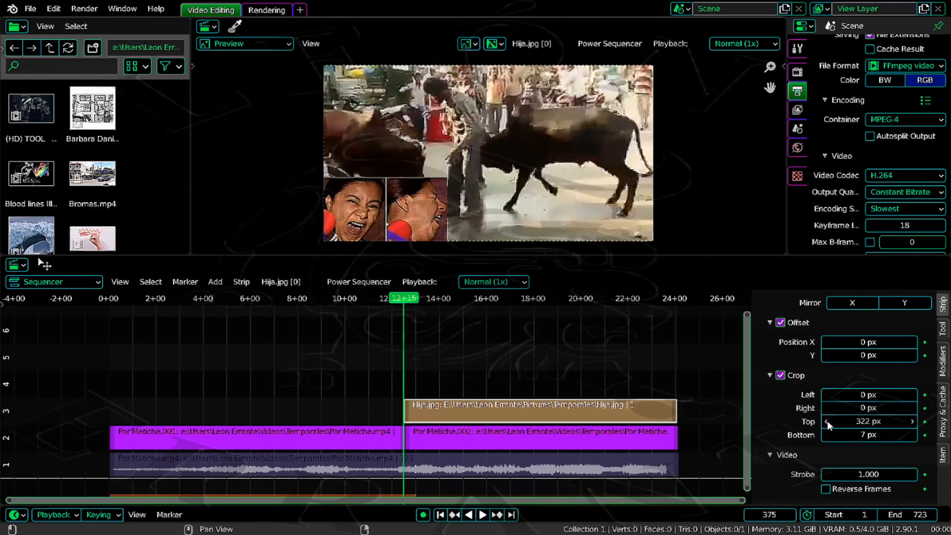
pyautogui.click(770, 374)
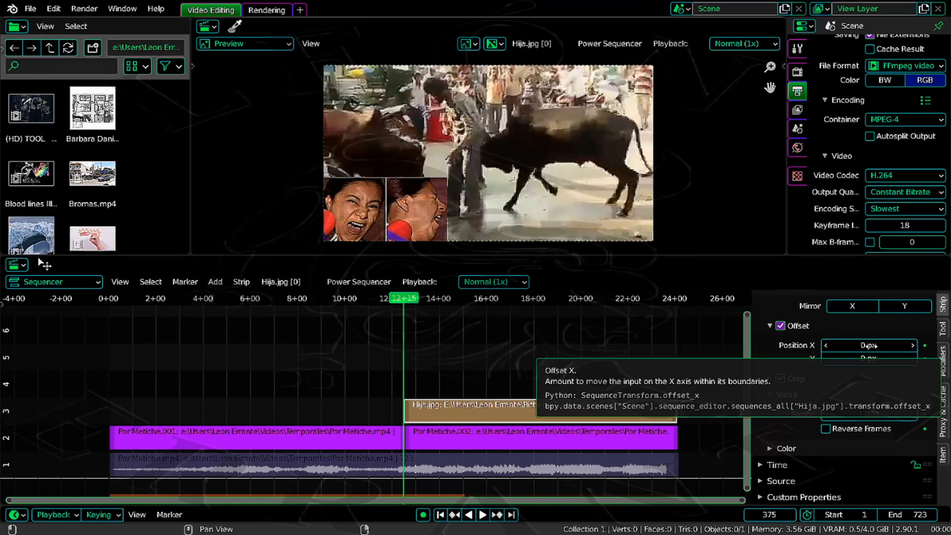
# Step: At frame 375, set the image's X offset to -721 px and keyframe both the X and Y positions
pyautogui.moveTo(868, 344); pyautogui.dragTo(599, 345)
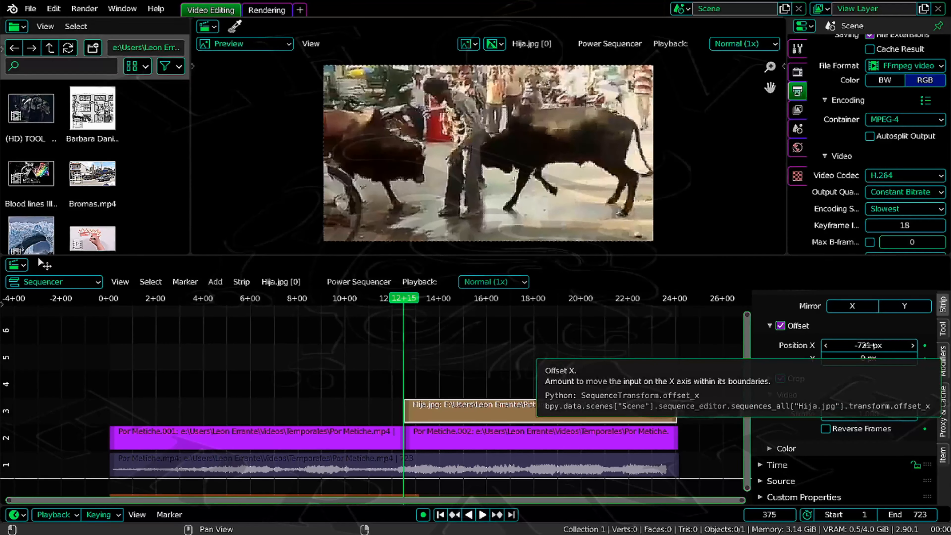
pyautogui.press('i')
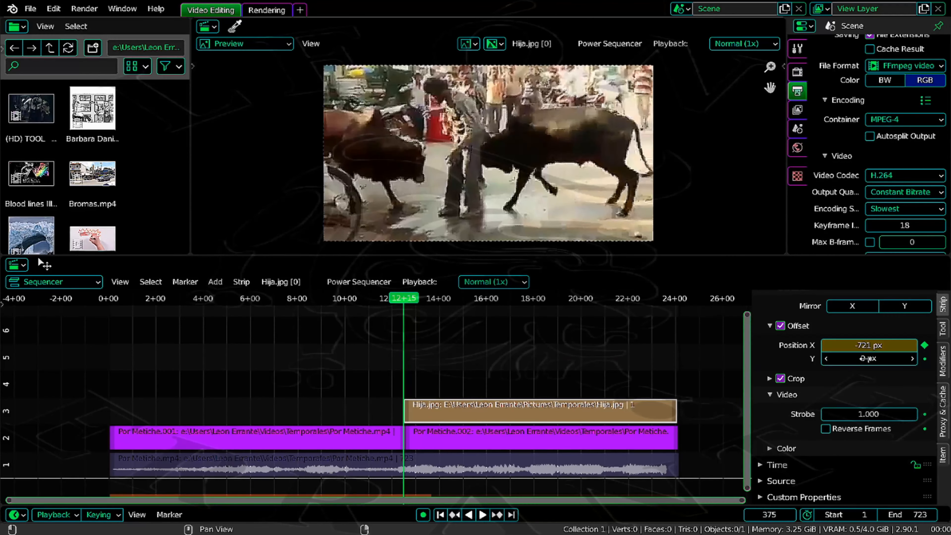
pyautogui.press('i')
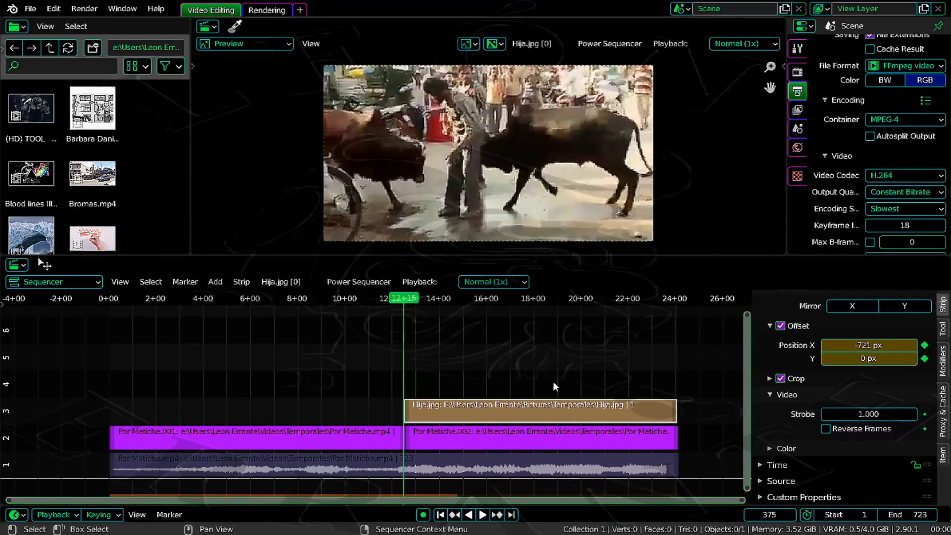
# Step: At frame 478, set the image's X offset to 1205 px and keyframe both the X and Y positions
pyautogui.click(462, 299)
pyautogui.press('space')
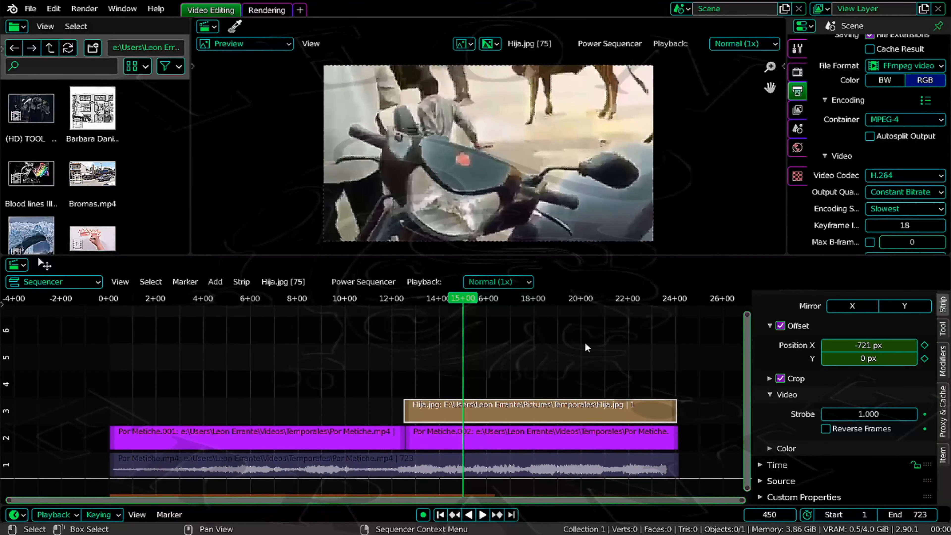
pyautogui.click(485, 299)
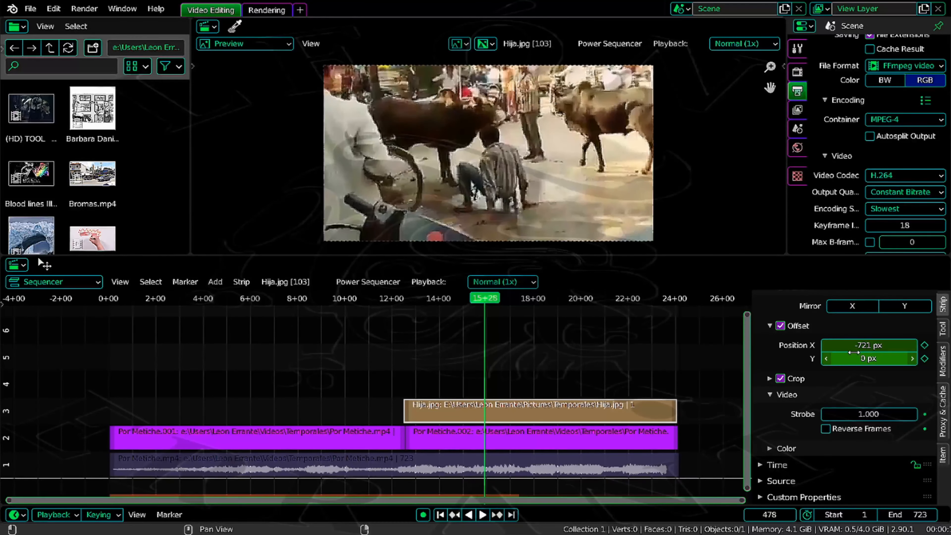
pyautogui.moveTo(846, 345)
pyautogui.mouseDown()
pyautogui.moveTo(950, 345)
pyautogui.moveTo(843, 345)
pyautogui.mouseUp()
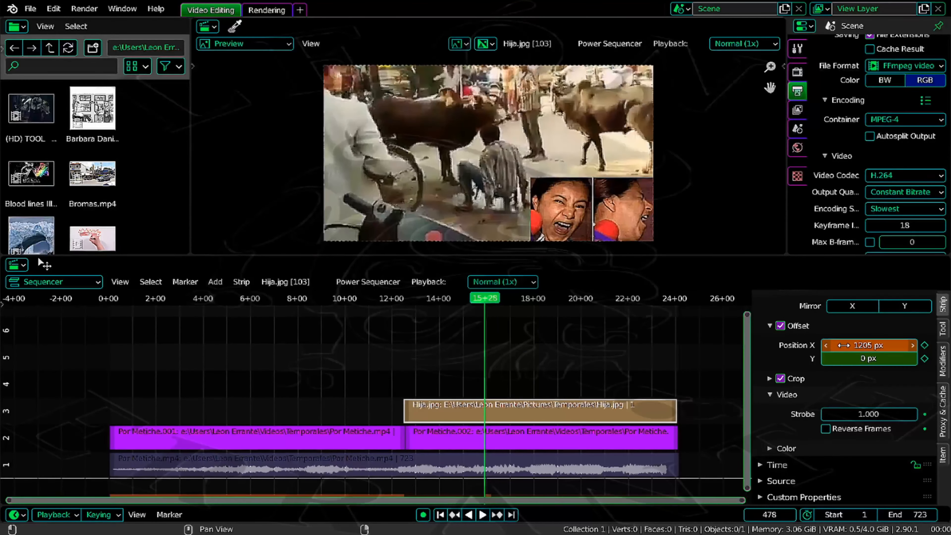
pyautogui.press('i')
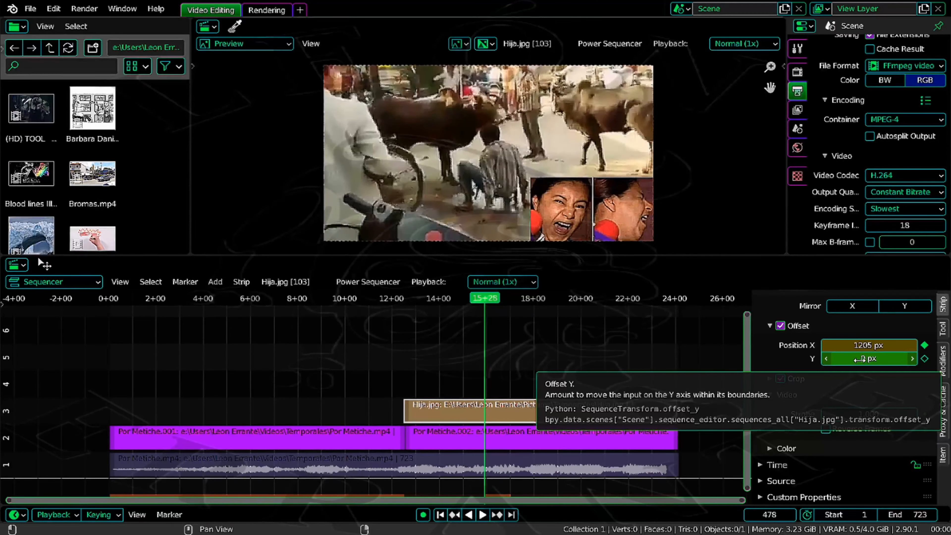
pyautogui.press('i')
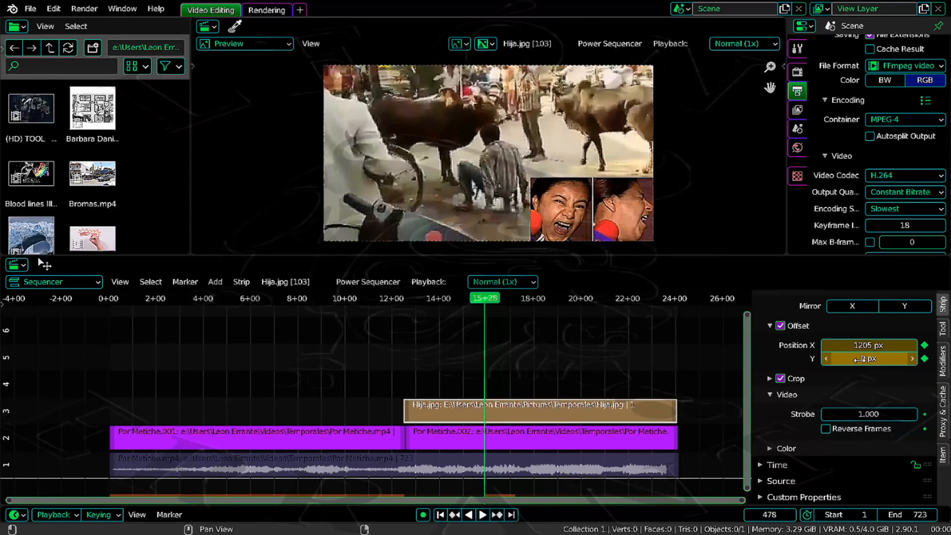
# Step: At frame 540, set the image's Y offset to 689 px and keyframe both the X and Y positions
pyautogui.click(533, 296)
pyautogui.moveTo(856, 358); pyautogui.dragTo(910, 358)
pyautogui.press('i')
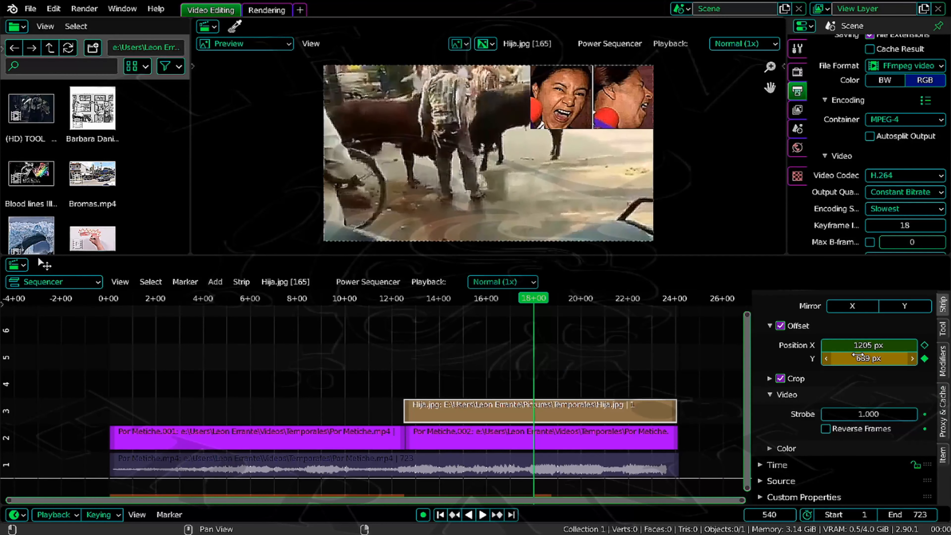
pyautogui.press('i')
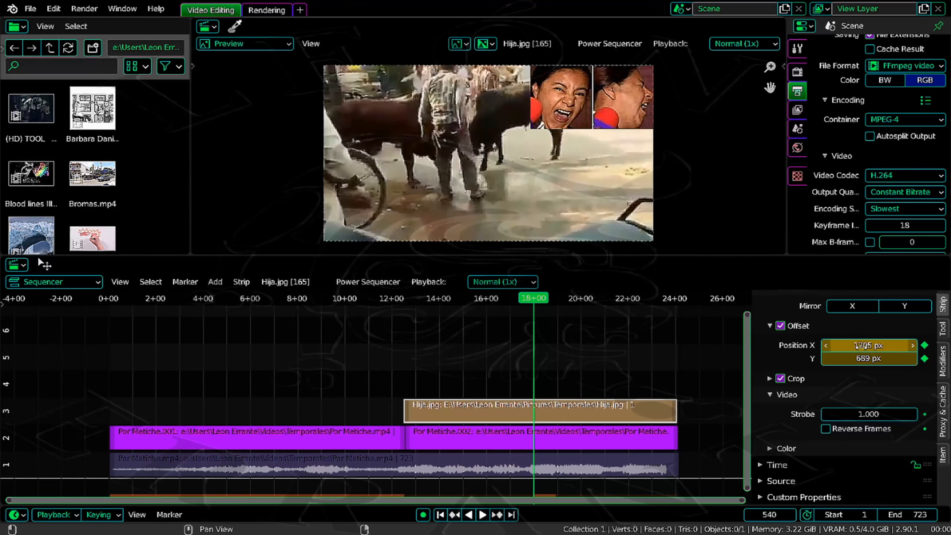
# Step: At frame 628, set the image's X offset to -3 px and keyframe its position
pyautogui.click(584, 298)
pyautogui.click(602, 298)
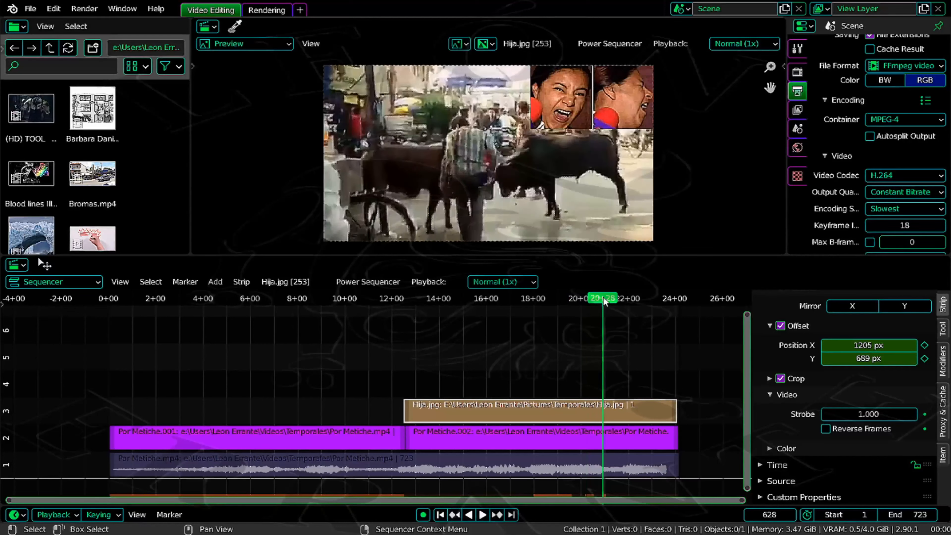
pyautogui.moveTo(868, 344); pyautogui.dragTo(782, 344)
pyautogui.press('i')
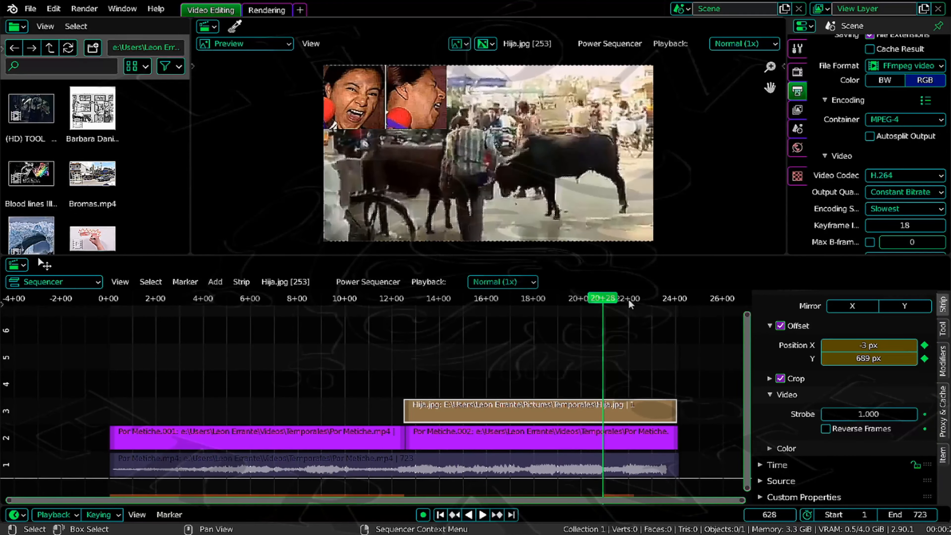
# Step: At frame 673, set the image's Y offset to -6 px and keyframe both the X and Y positions
pyautogui.click(638, 300)
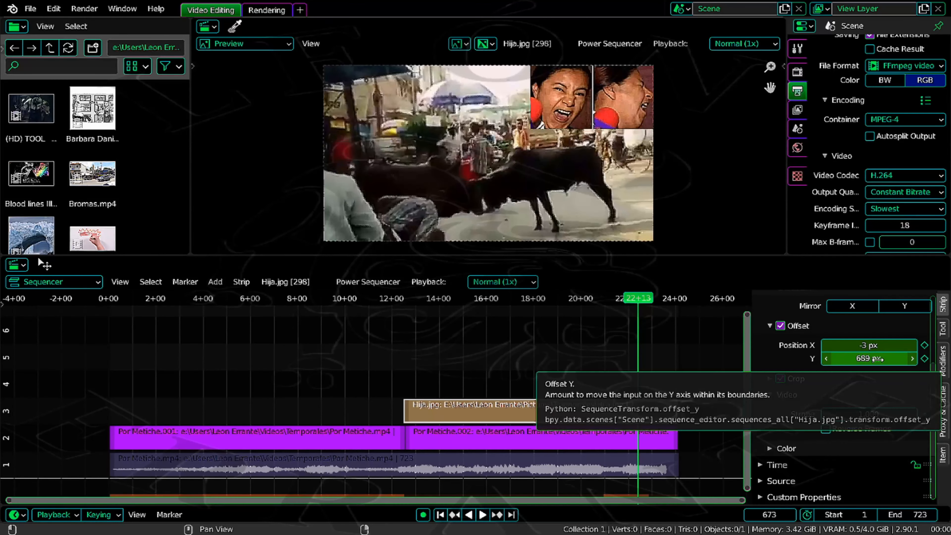
pyautogui.moveTo(876, 358); pyautogui.dragTo(651, 359)
pyautogui.press('i')
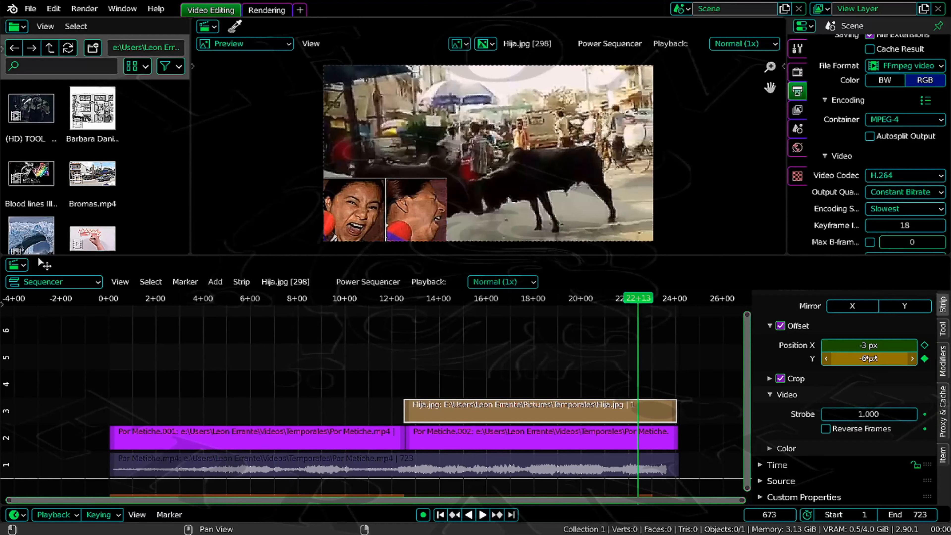
pyautogui.press('i')
# Step: At frame 719, set the image's X offset to -745 px and keyframe the X position
pyautogui.click(680, 299)
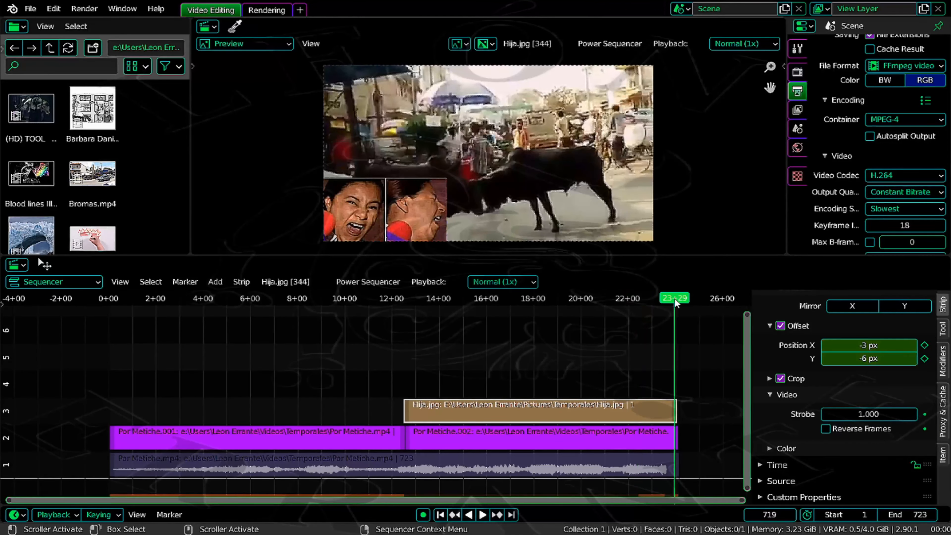
pyautogui.moveTo(868, 345); pyautogui.dragTo(710, 344)
pyautogui.press('i')
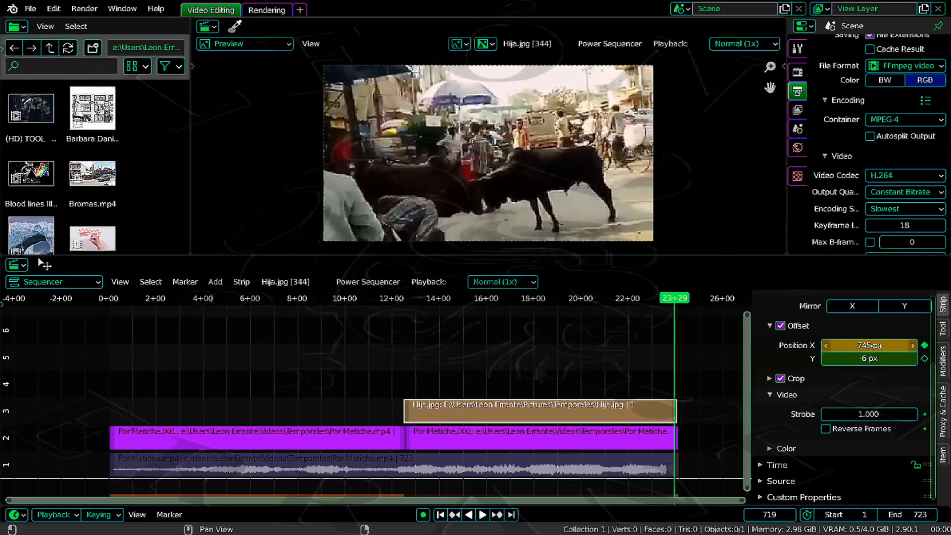
# Step: Play the sequence from frame 362 to review the animated image overlay, pausing along the way
pyautogui.click(394, 299)
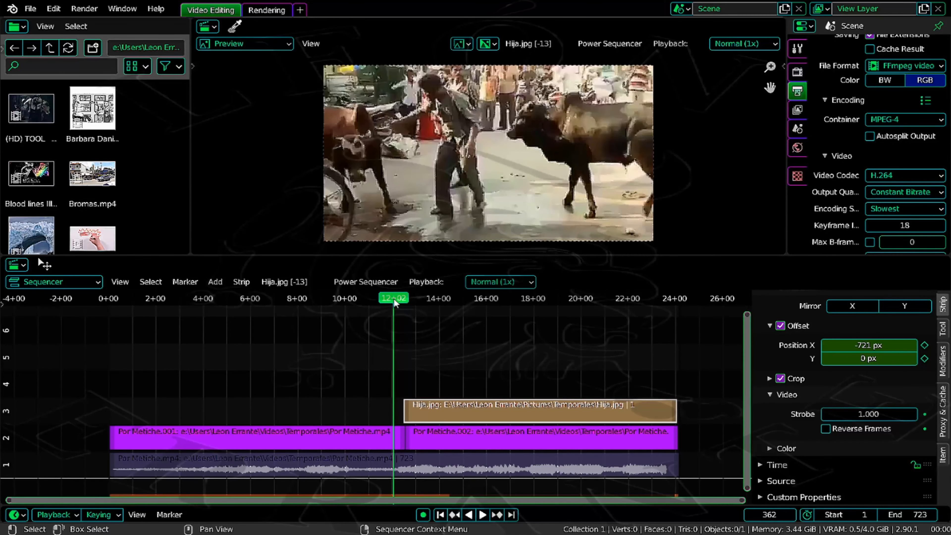
pyautogui.press('space')
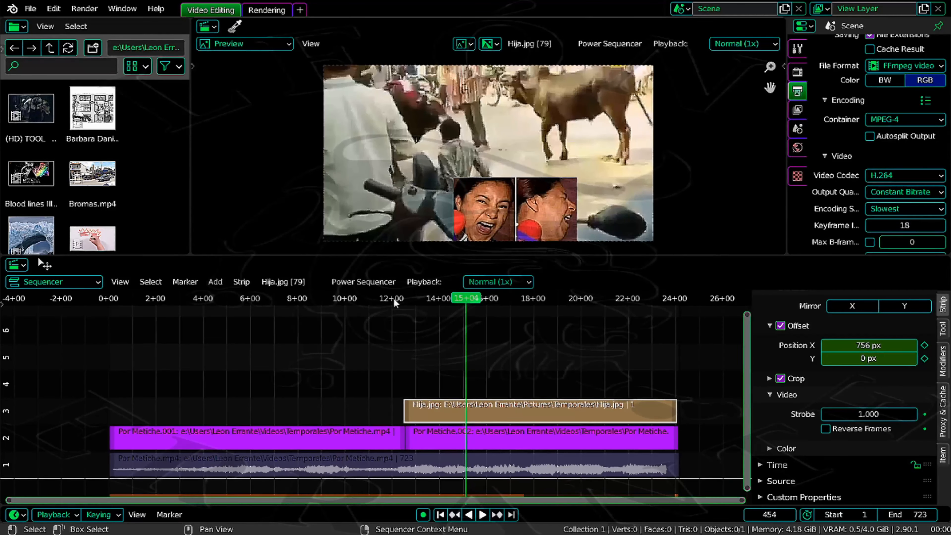
pyautogui.press('space')
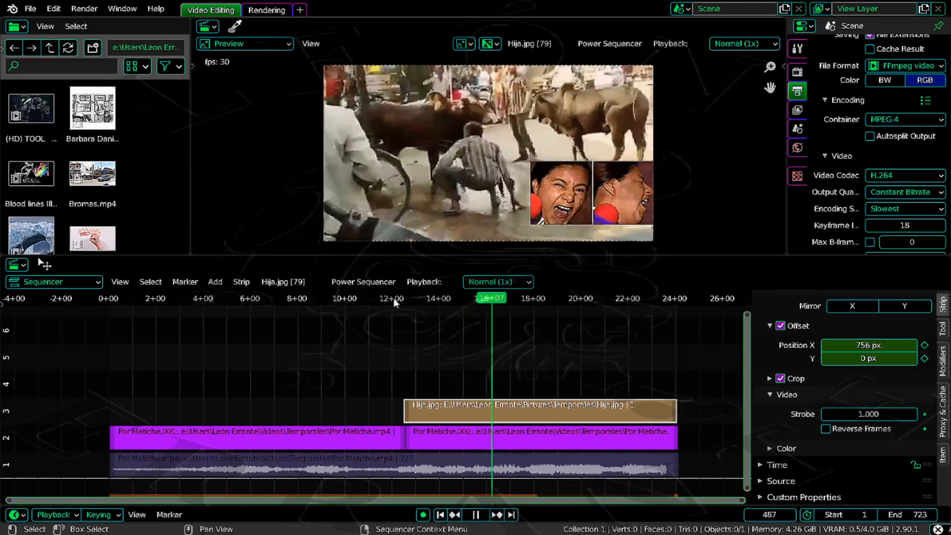
pyautogui.press('space')
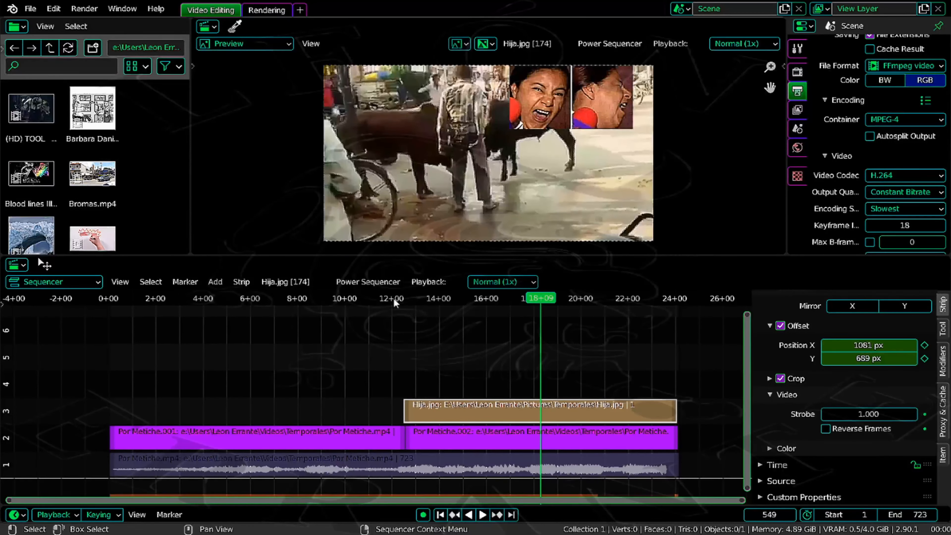
pyautogui.press('space')
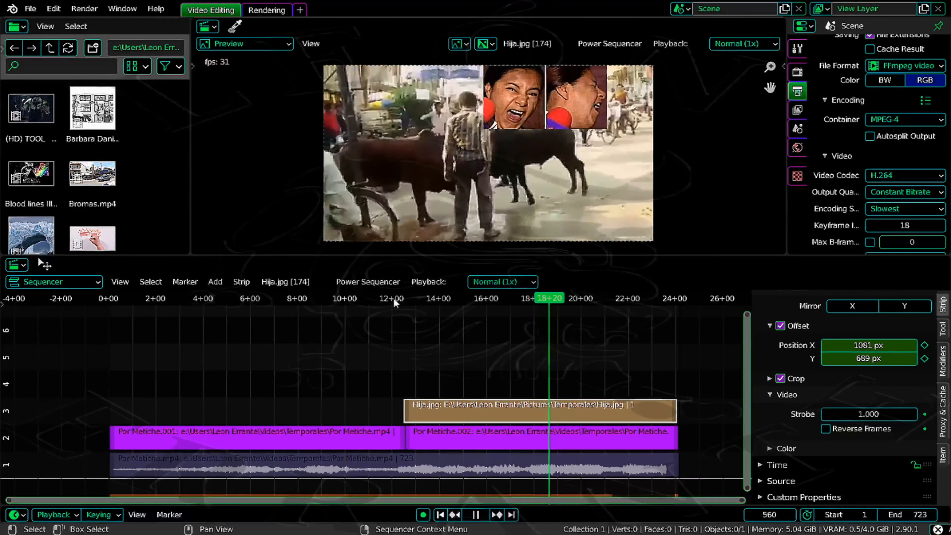
# Step: Unmute the Por Metiche.mp4 audio strip while playing the sequence, and mute the strip again
pyautogui.press('space')
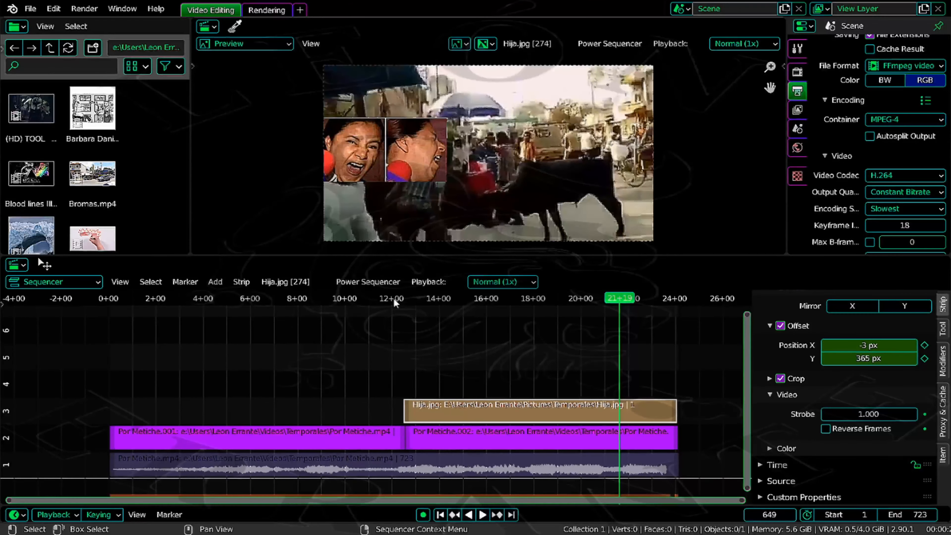
pyautogui.press('space')
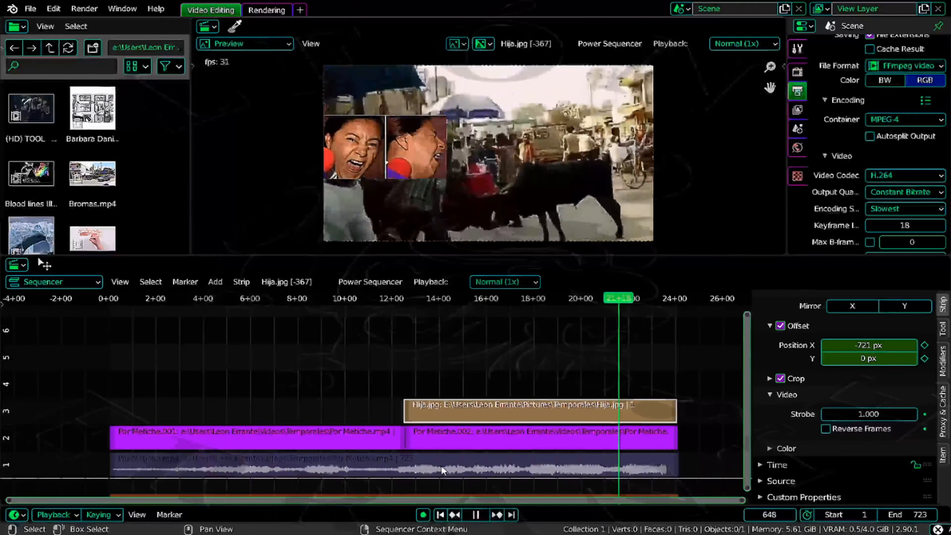
pyautogui.click(441, 466)
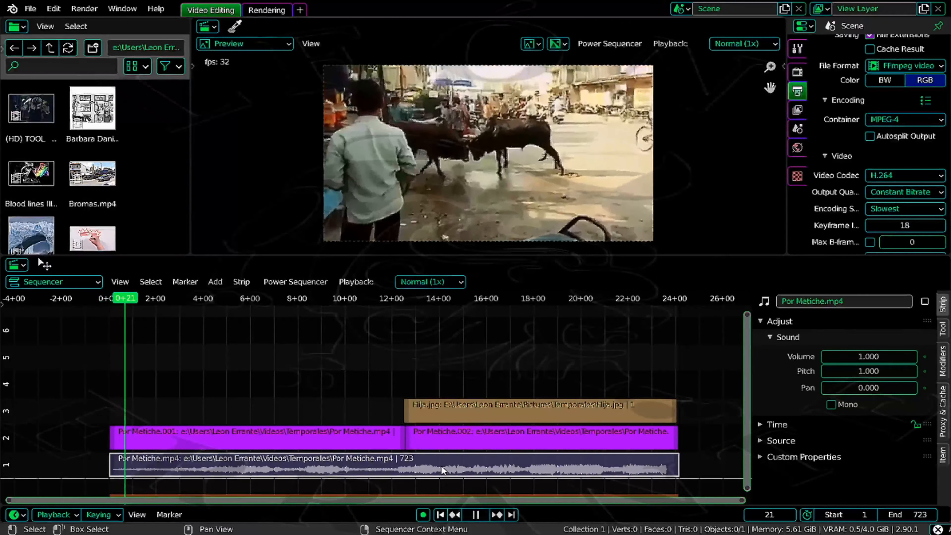
pyautogui.press('h')
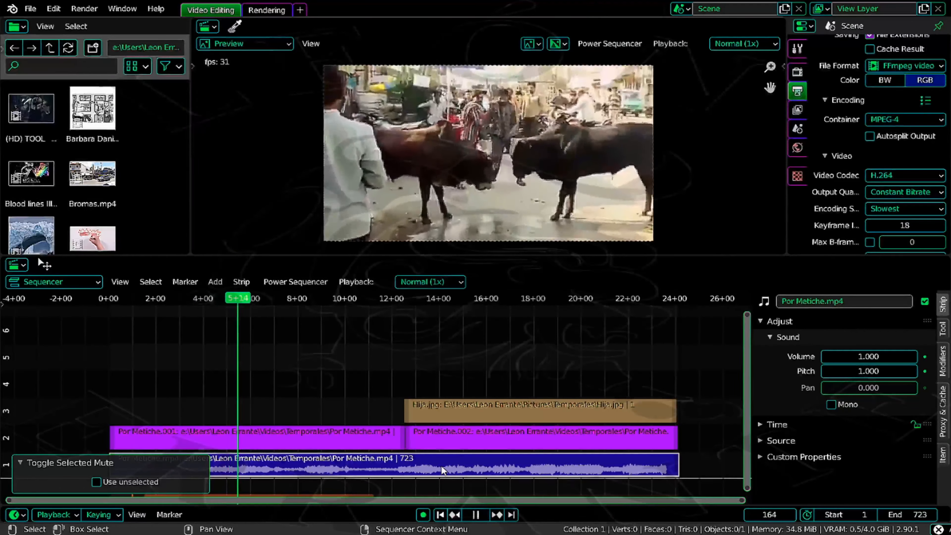
pyautogui.press('space')
pyautogui.press('h')
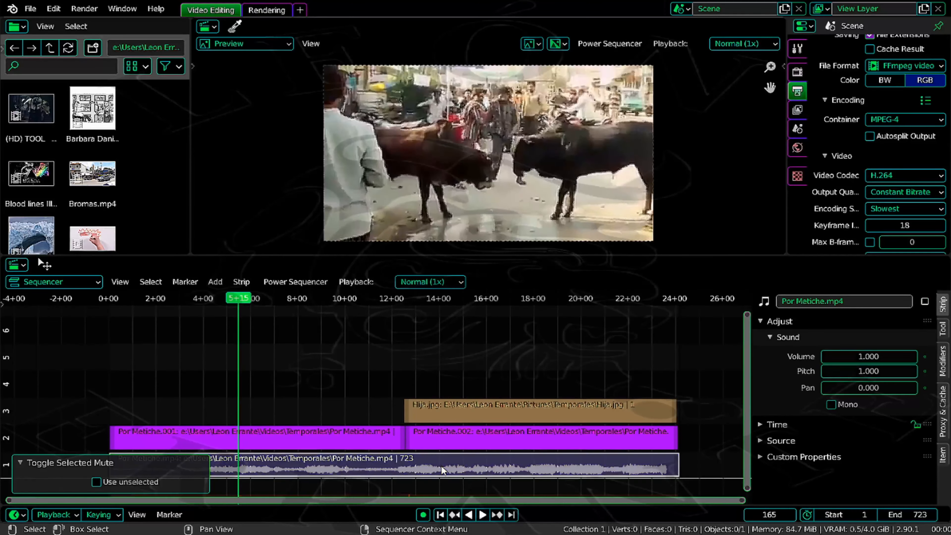
pyautogui.press('space')
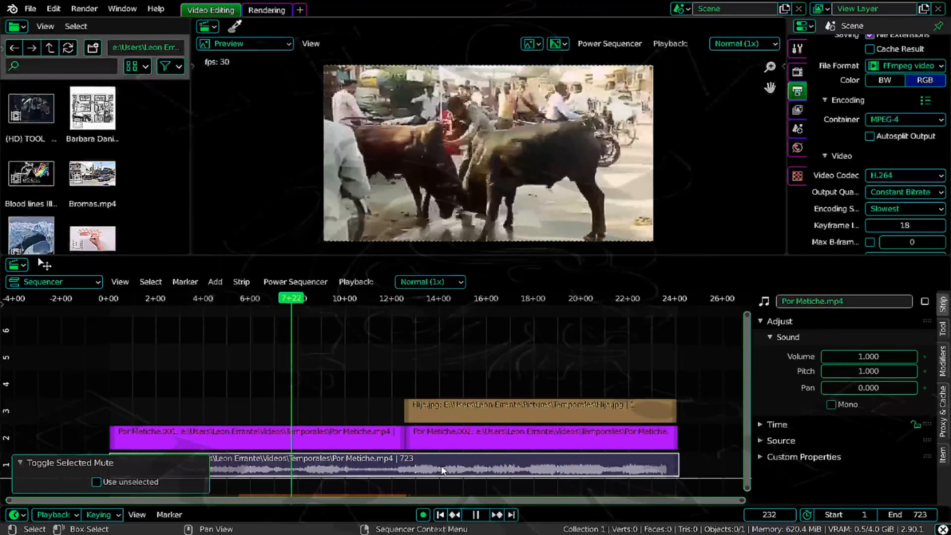
pyautogui.press('space')
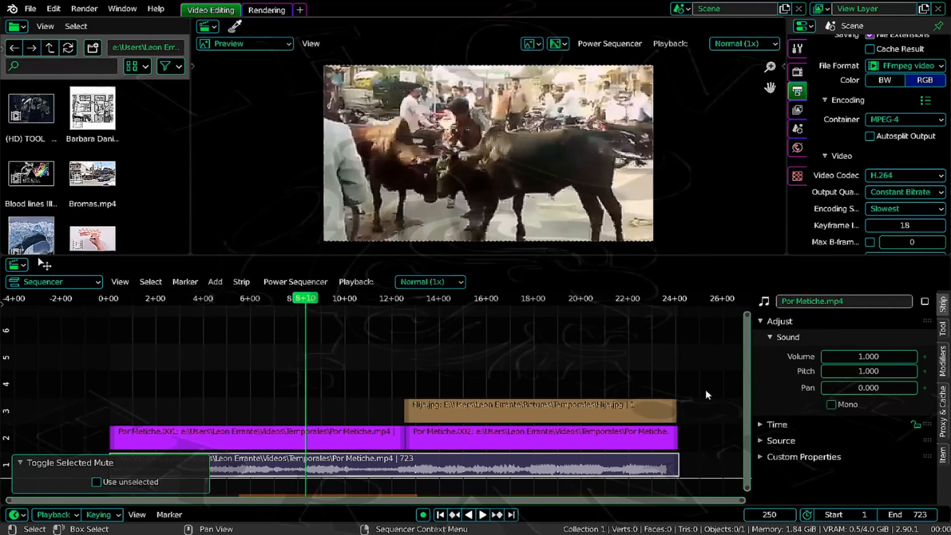
# Step: Hide the strip sidebar and review the output encoding, dimensions, frame range and render engine settings
pyautogui.press('n')
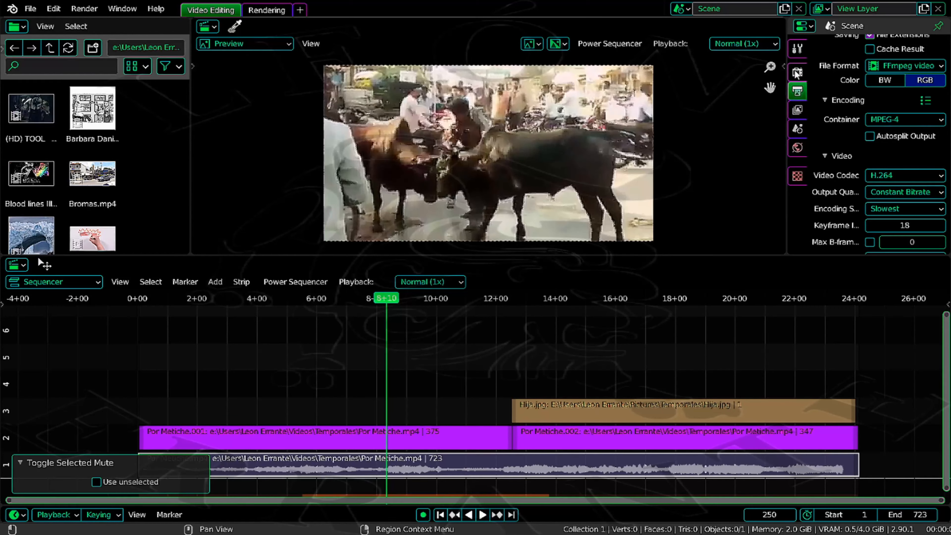
pyautogui.click(833, 98)
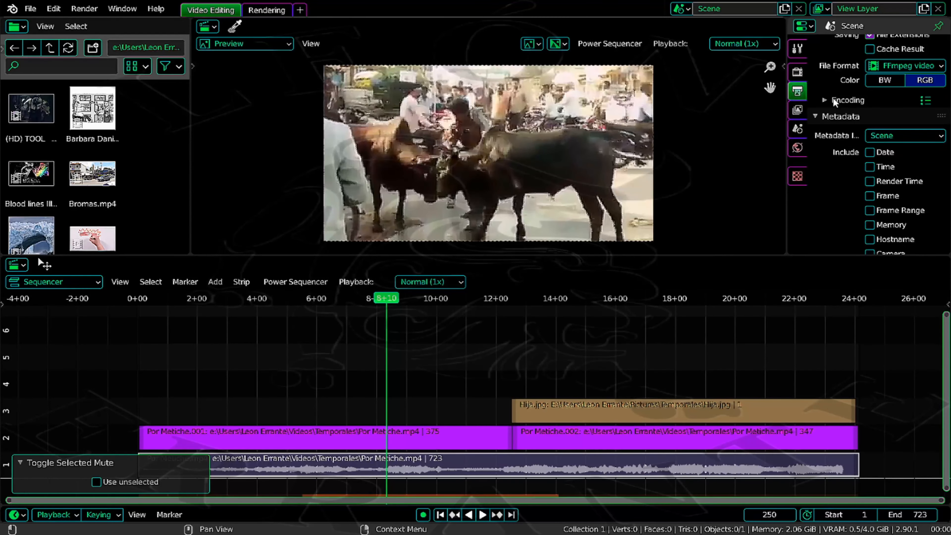
pyautogui.scroll(15, 832, 97)
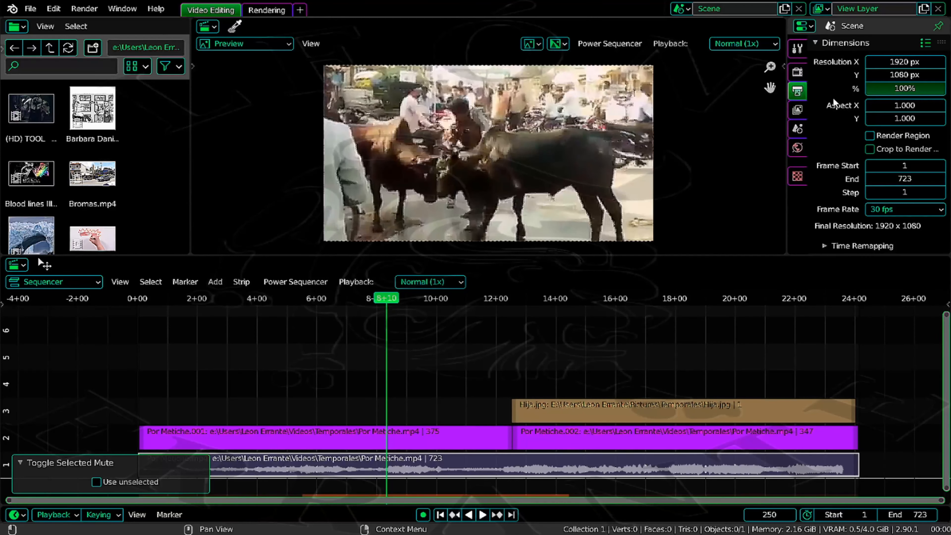
pyautogui.scroll(-7, 833, 97)
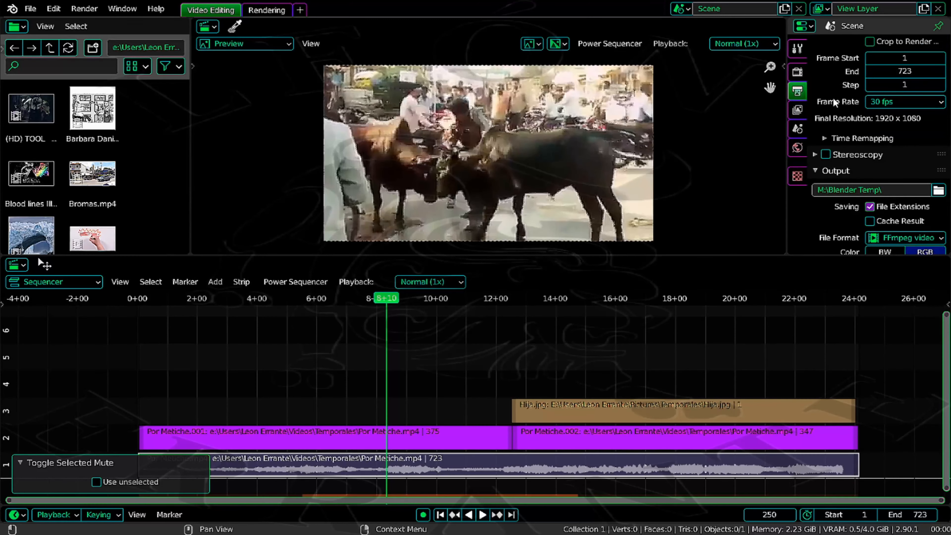
pyautogui.scroll(-4, 833, 102)
pyautogui.scroll(10, 833, 102)
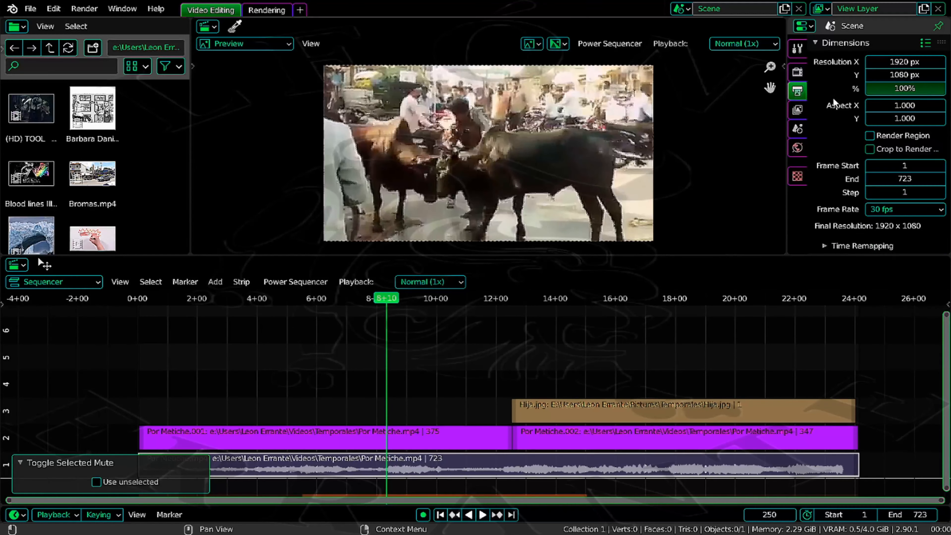
pyautogui.click(815, 42)
pyautogui.click(797, 72)
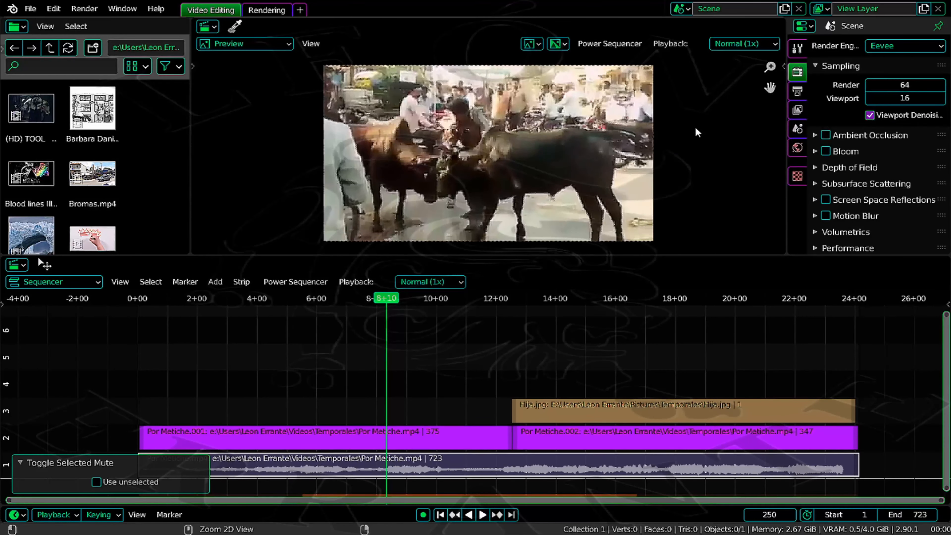
# Step: Save the project and render the edited sequence as an animation
pyautogui.hotkey('ctrl', 's')
pyautogui.click(606, 81)
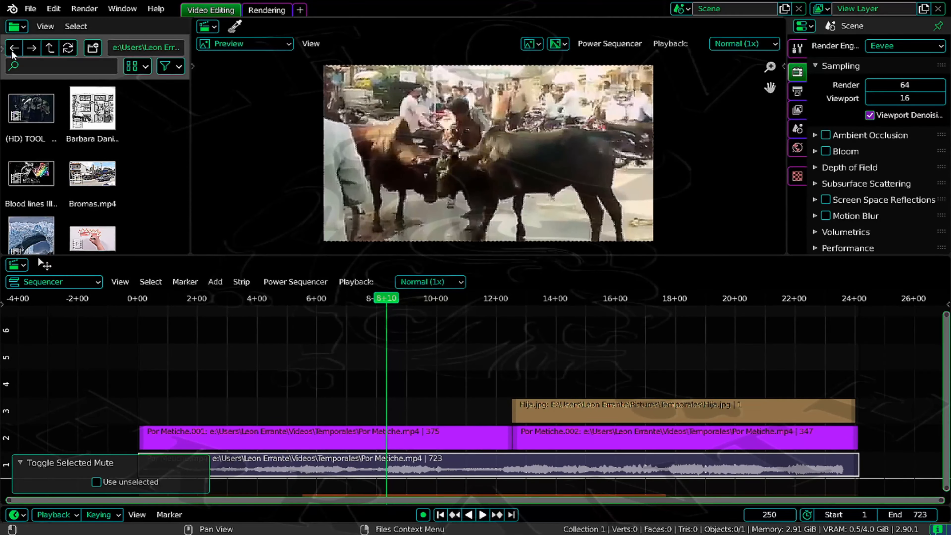
pyautogui.click(54, 9)
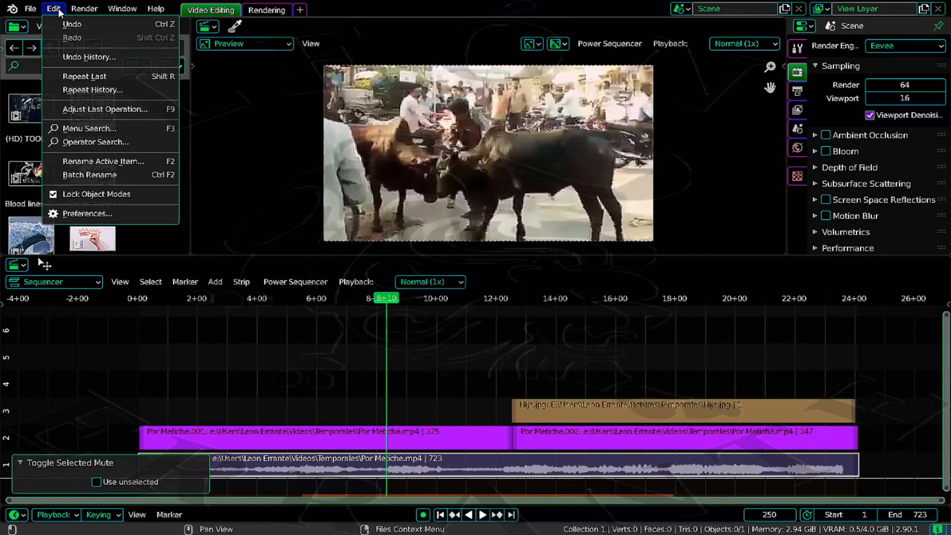
pyautogui.moveTo(83, 12)
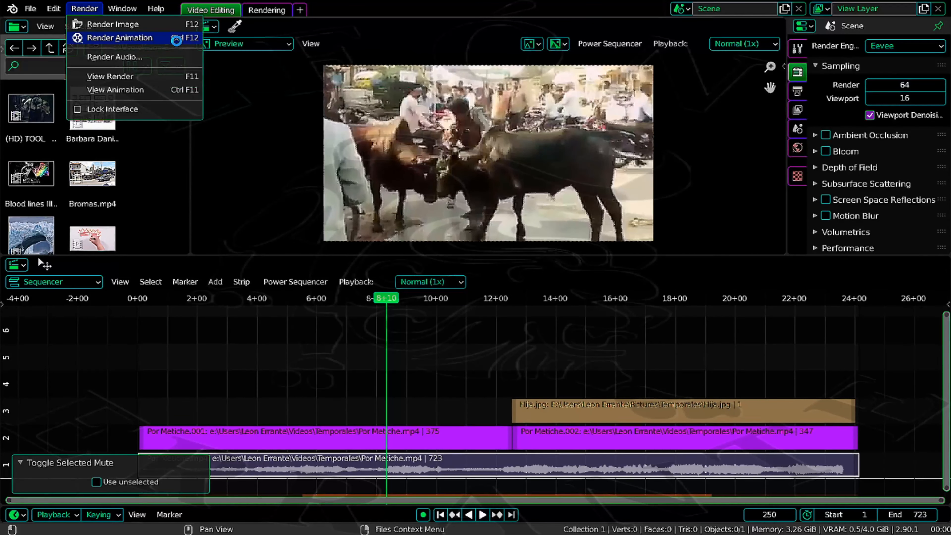
pyautogui.click(176, 37)
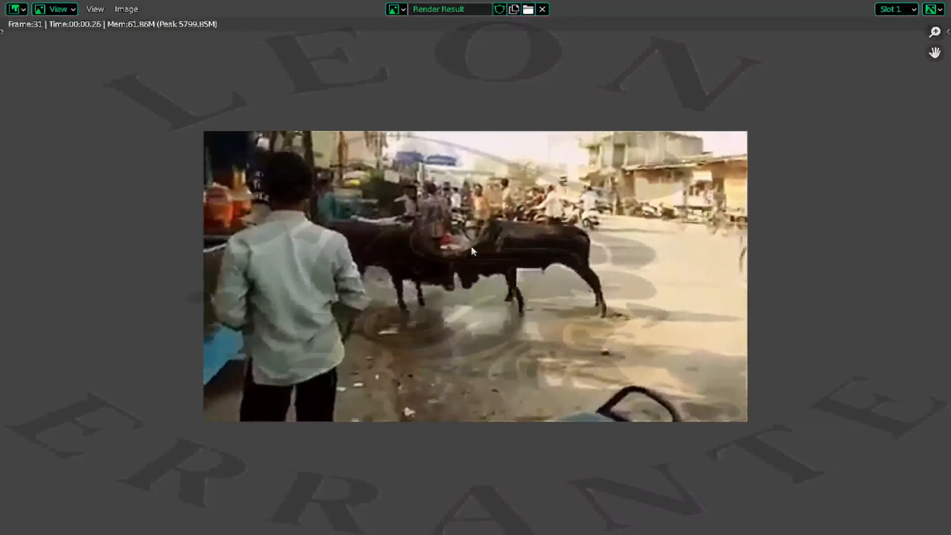